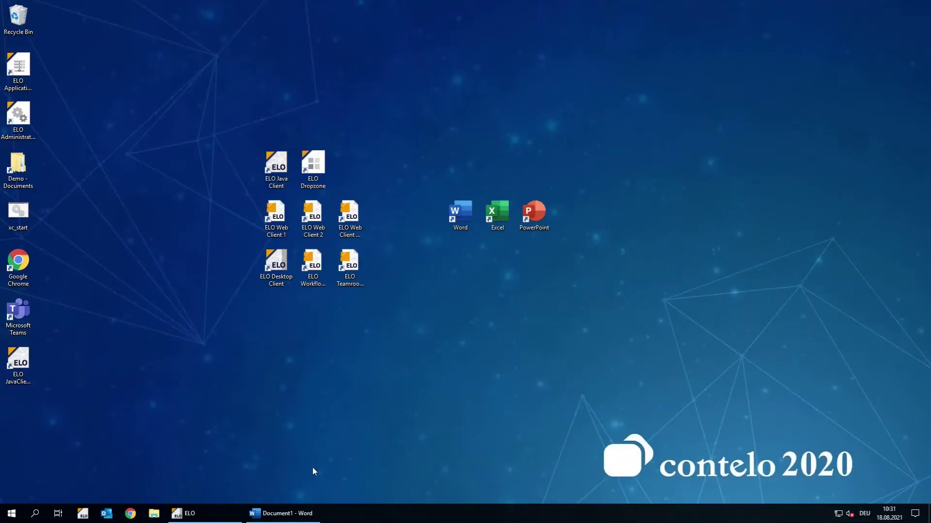
- Bring the Word window with the CONTELO offer for ACME LLC (Document1) to the front
left_click(291, 513)
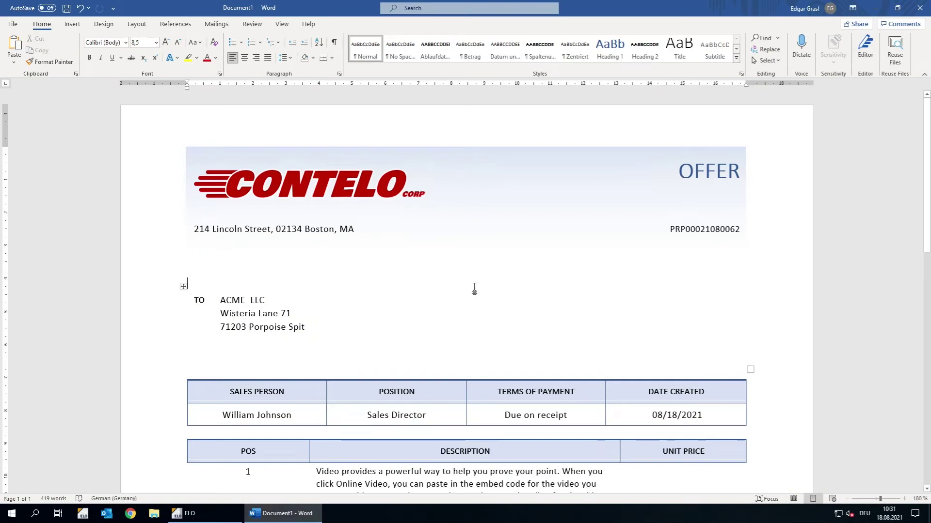
- Review the offer items down to the 116,635.00 sum, then show the ELO tile panel beside it
scroll(474, 288, "down", 5)
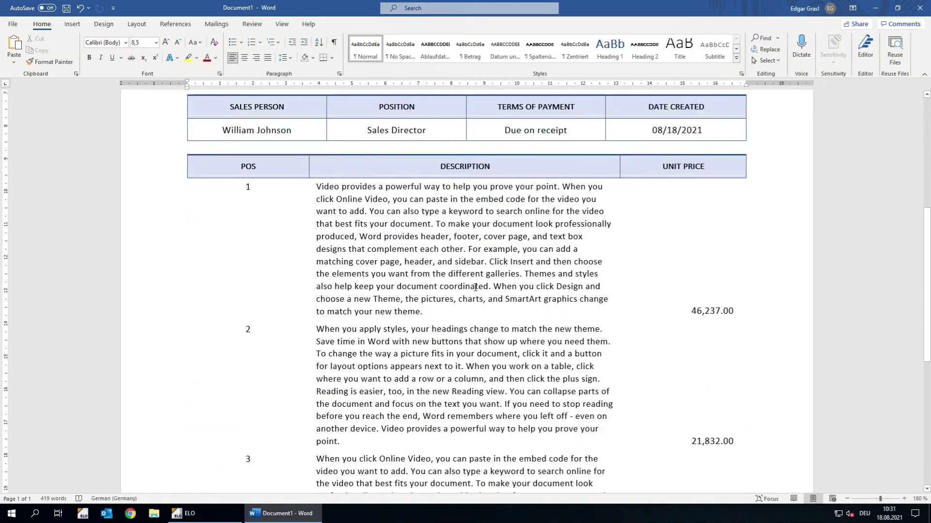
scroll(475, 288, "down", 5)
scroll(475, 287, "up", 2)
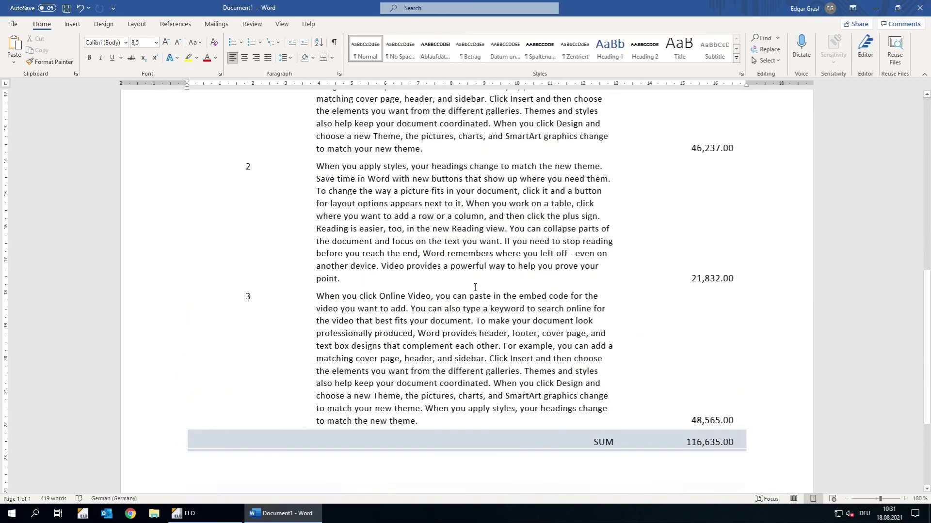
scroll(475, 288, "up", 2)
scroll(475, 287, "up", 4)
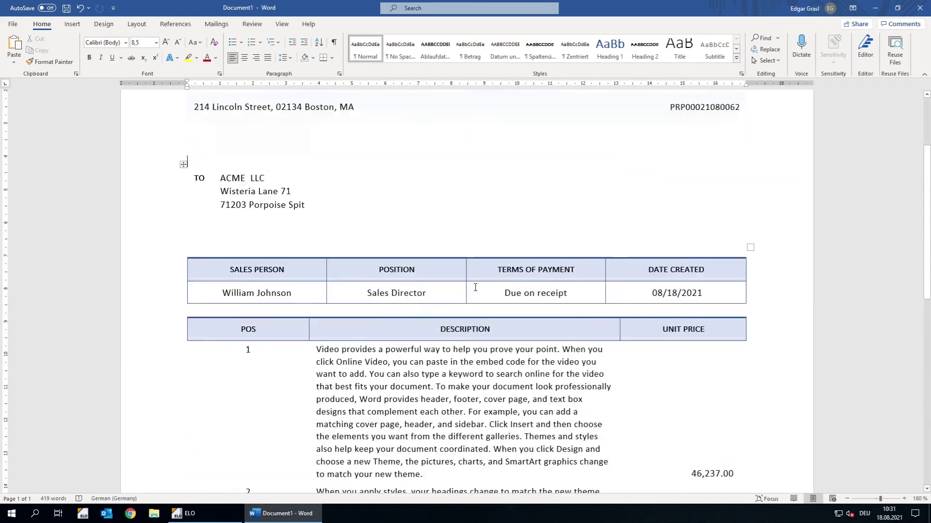
scroll(475, 288, "up", 2)
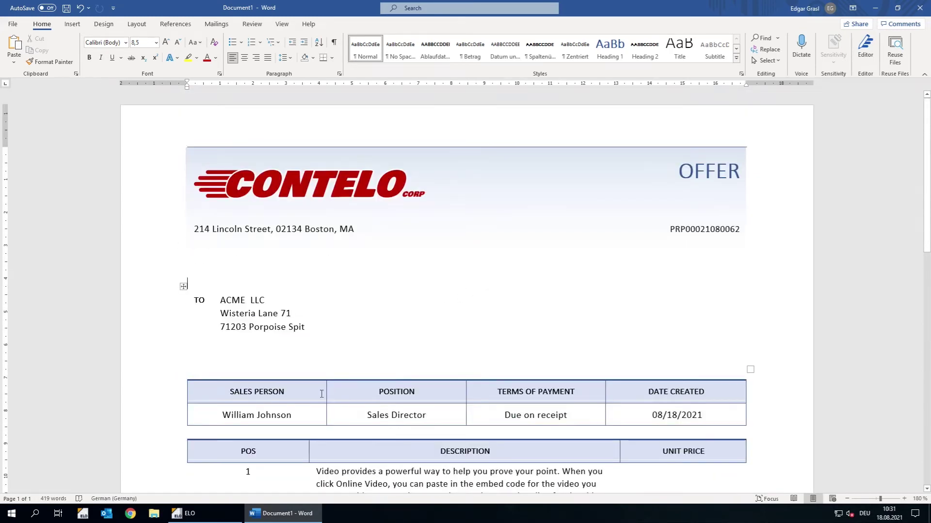
left_click(203, 515)
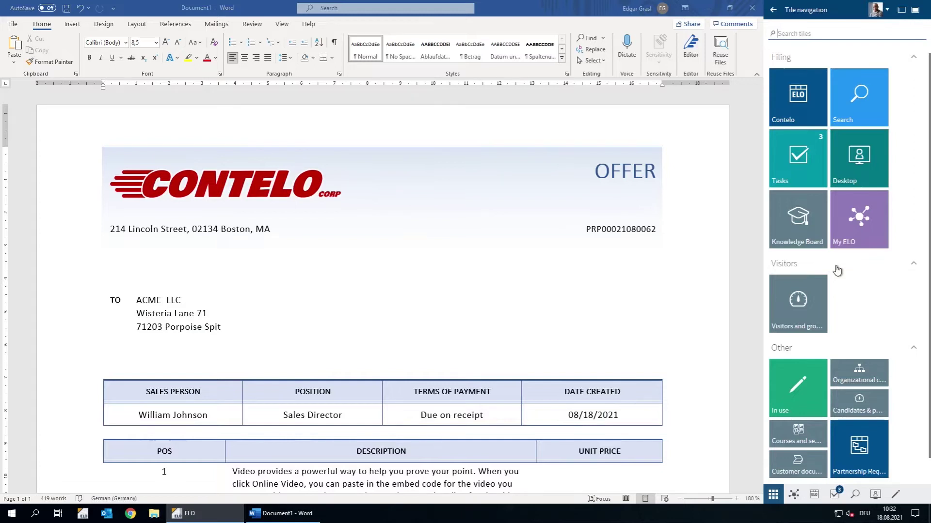
- Start saving Document1 into ELO from the Desktop tile's list of open documents
left_click(871, 177)
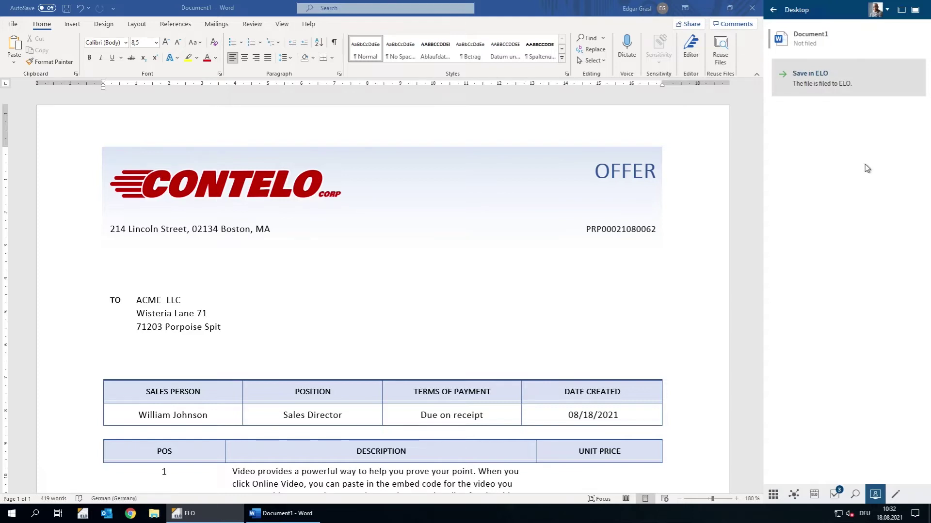
left_click(819, 86)
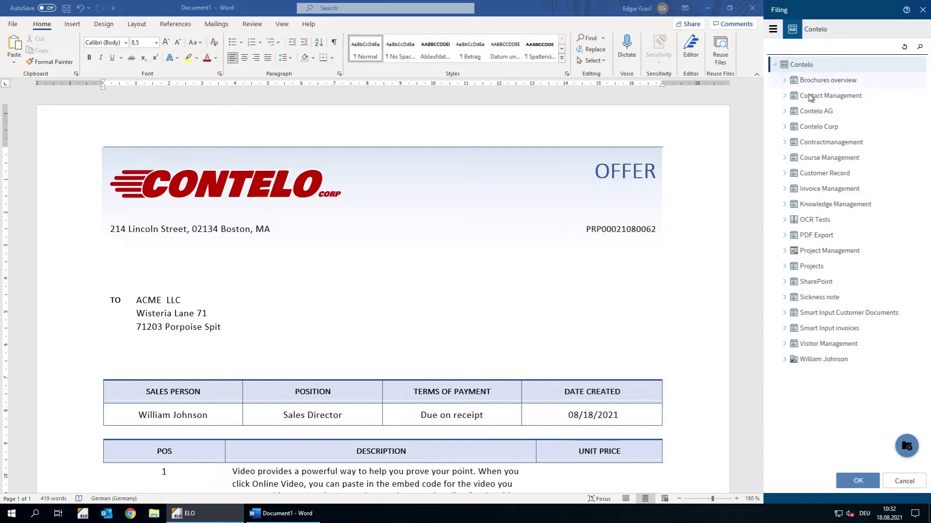
- File the offer into Contelo Corp > Customers > ACME LLC > Proposals
left_click(785, 127)
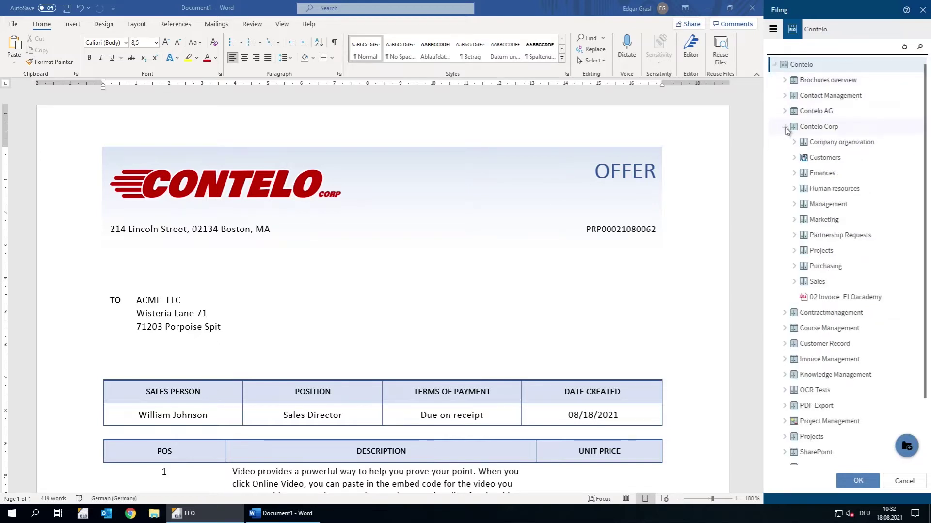
left_click(794, 158)
left_click(804, 189)
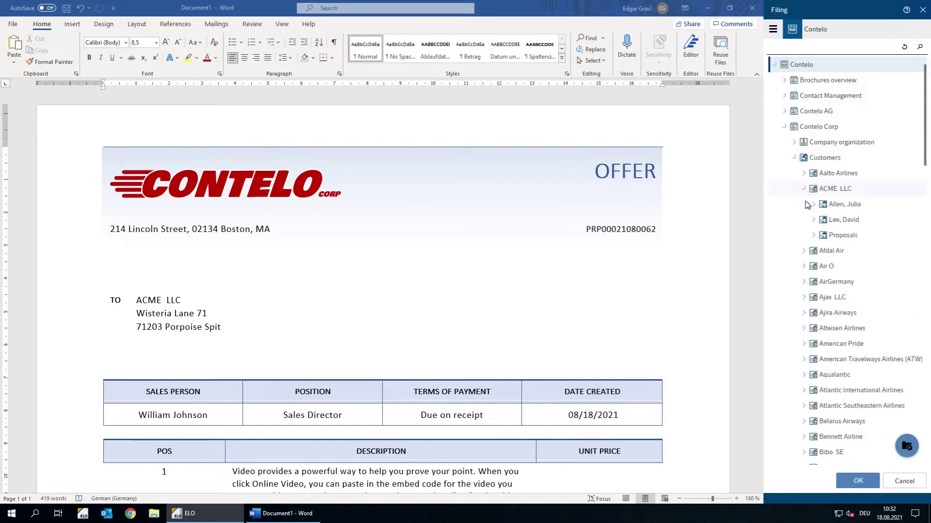
left_click(838, 237)
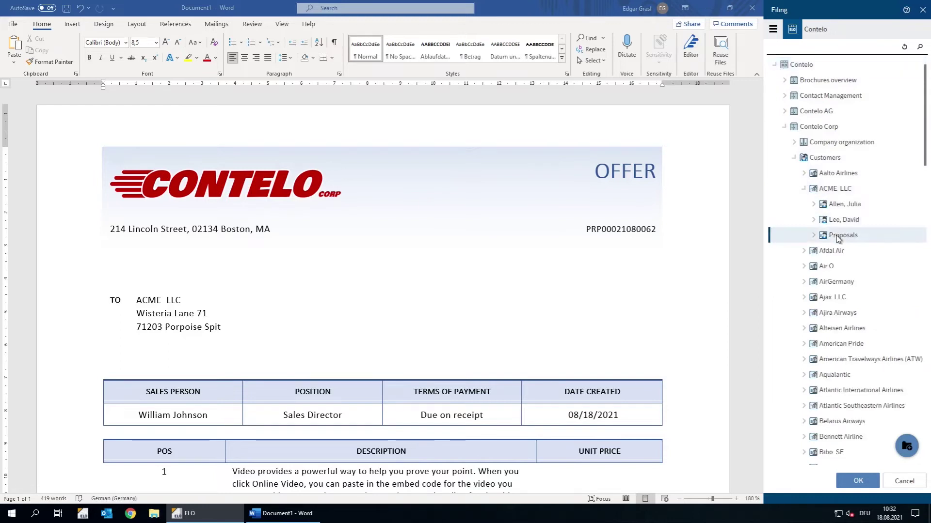
left_click(871, 481)
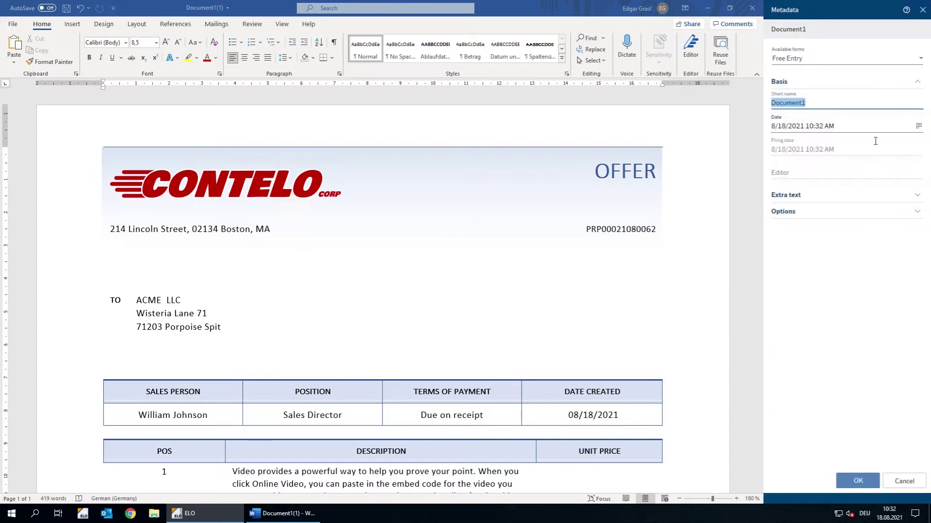
- Apply the Proposal metadata form and paste the PRP reference as the short name
left_click(881, 61)
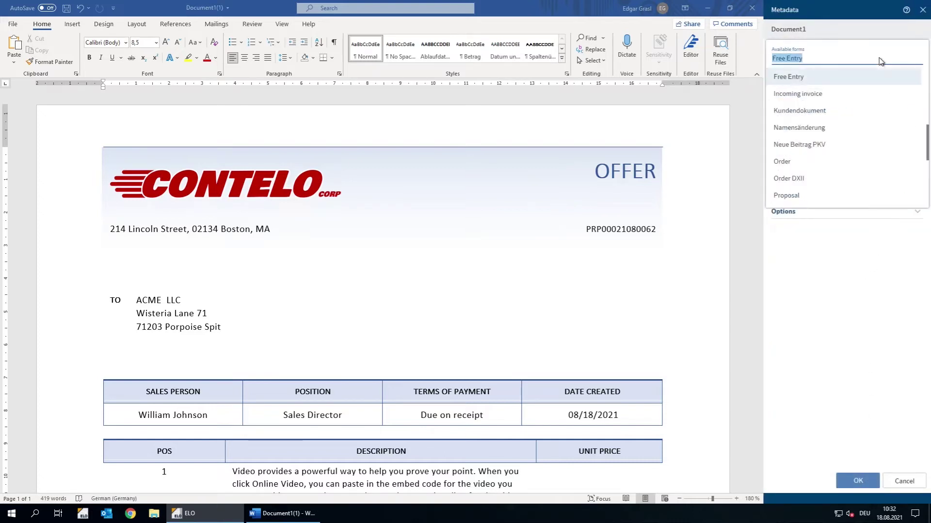
type("Proposal")
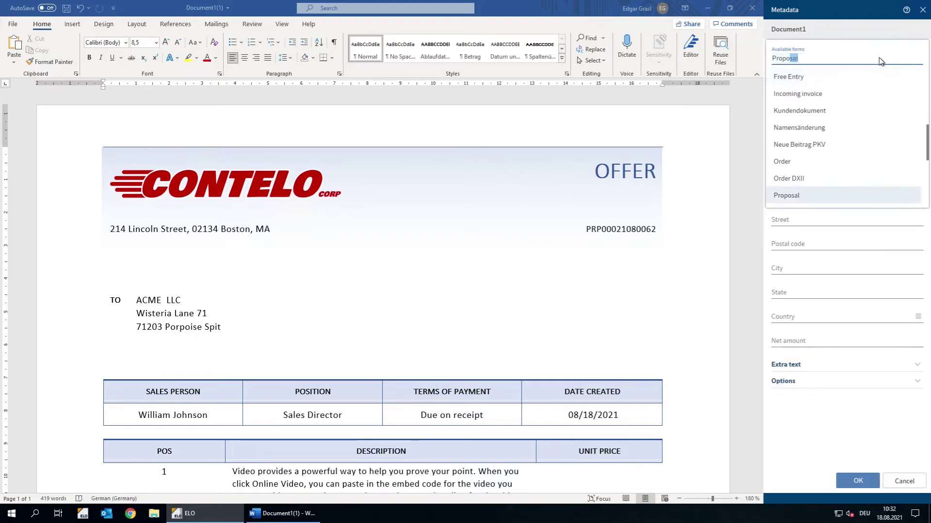
left_click(790, 195)
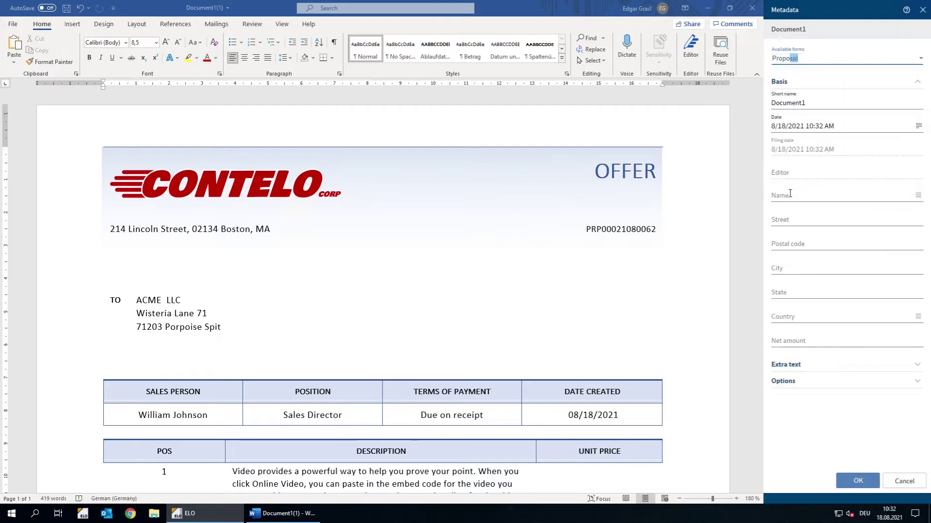
left_click(810, 103)
double_click(810, 103)
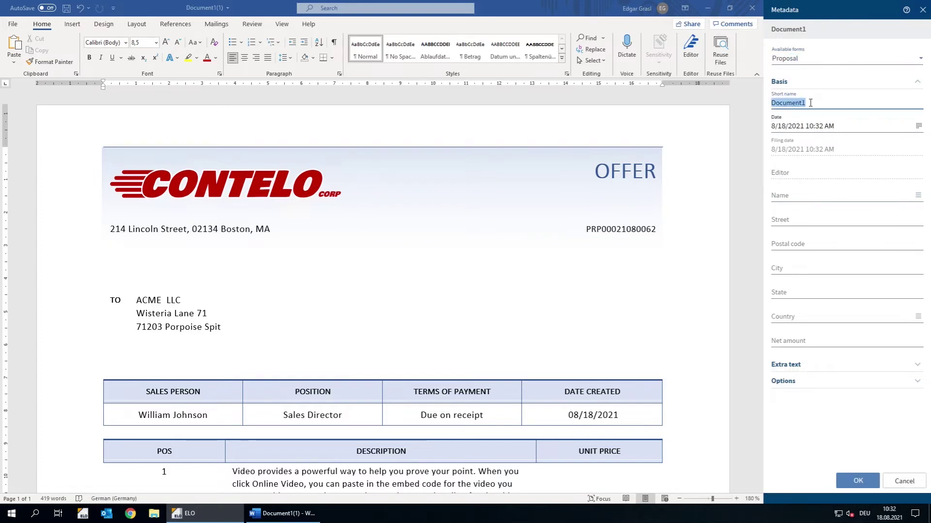
key("ctrl+v")
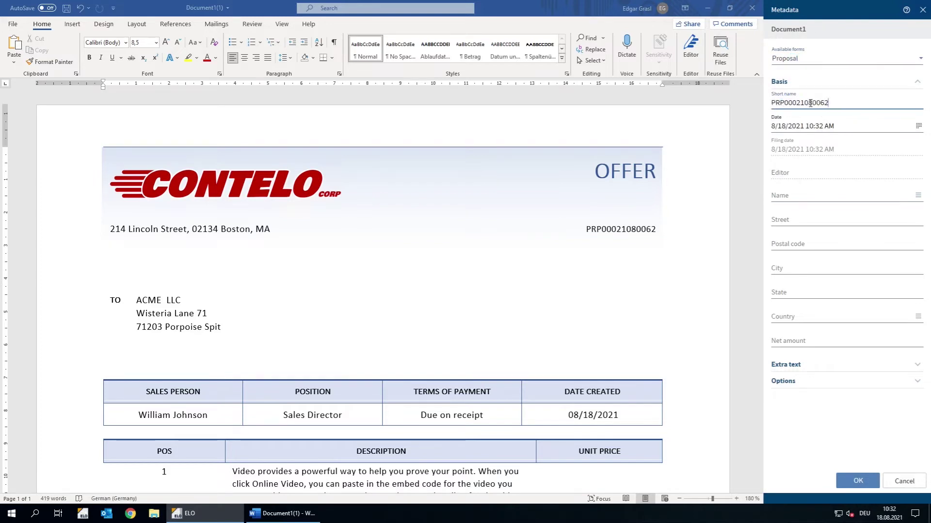
- Fill in ACME LLC as the company, enter net amount 116635.00, and confirm the metadata
key("Tab")
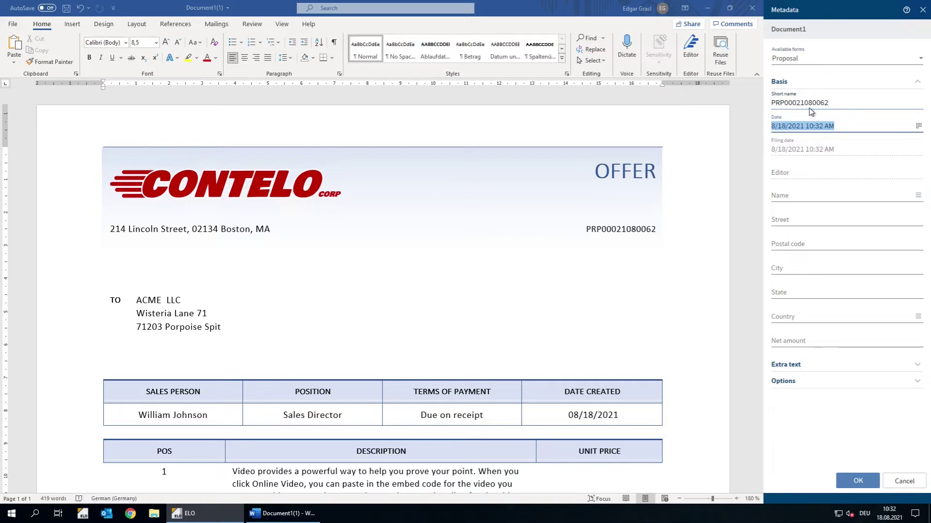
key("Tab")
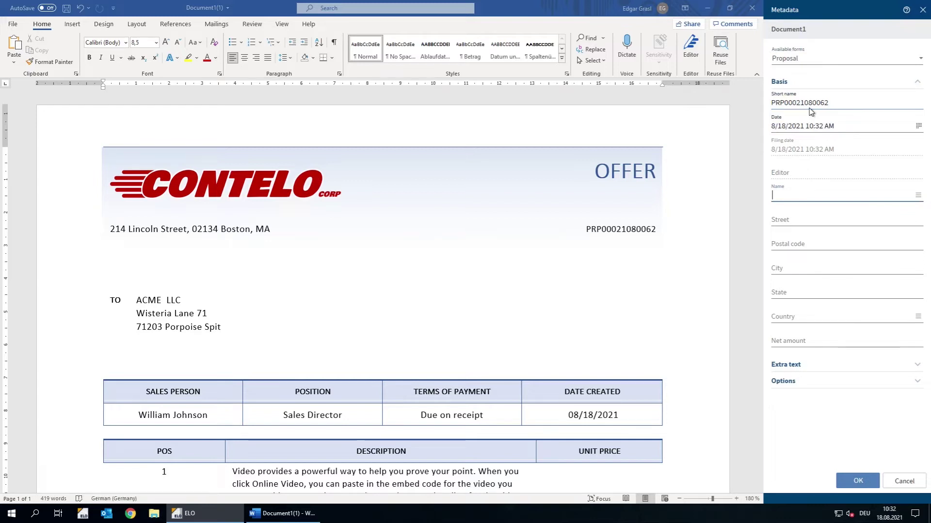
type("AC")
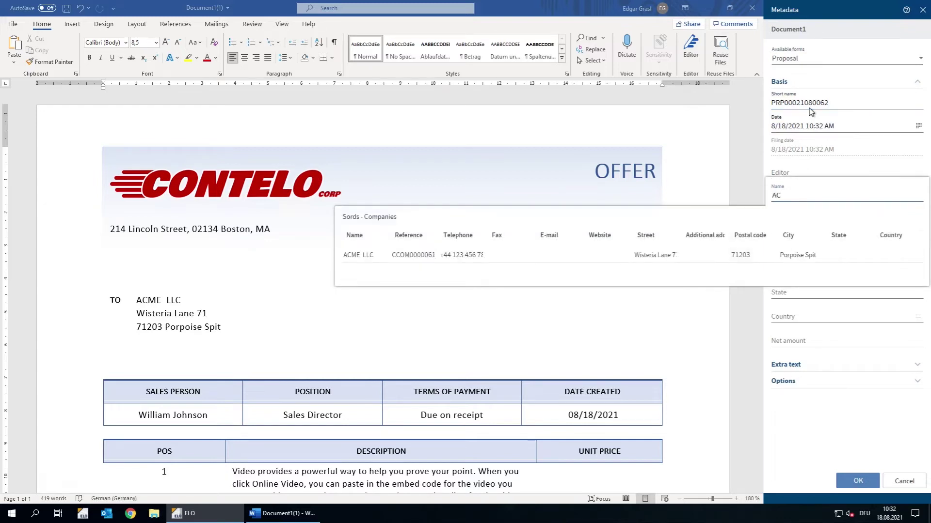
left_click(640, 257)
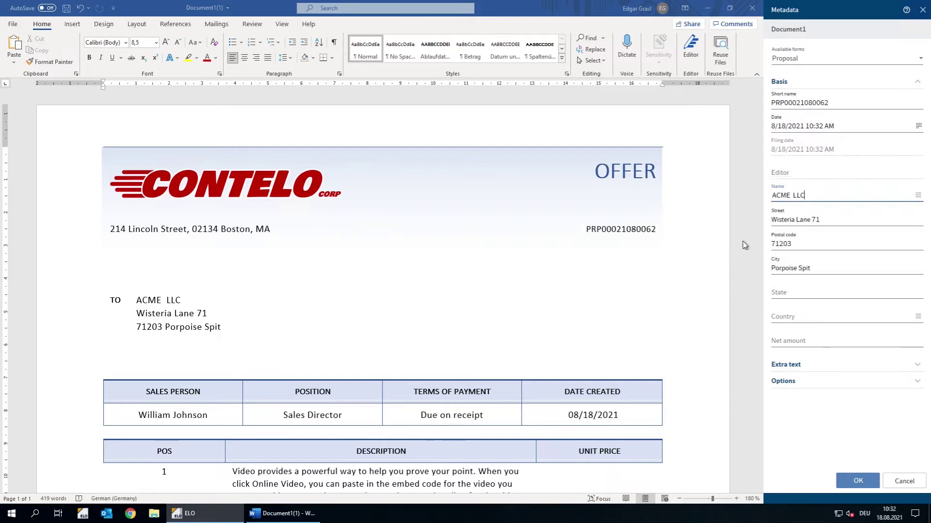
key("Tab")
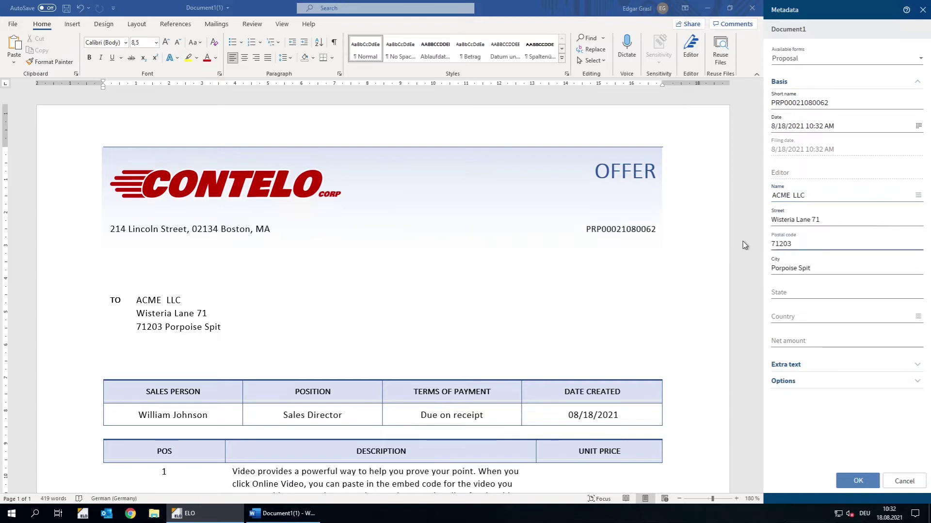
key("Tab")
key("Tab")
key("Tab")
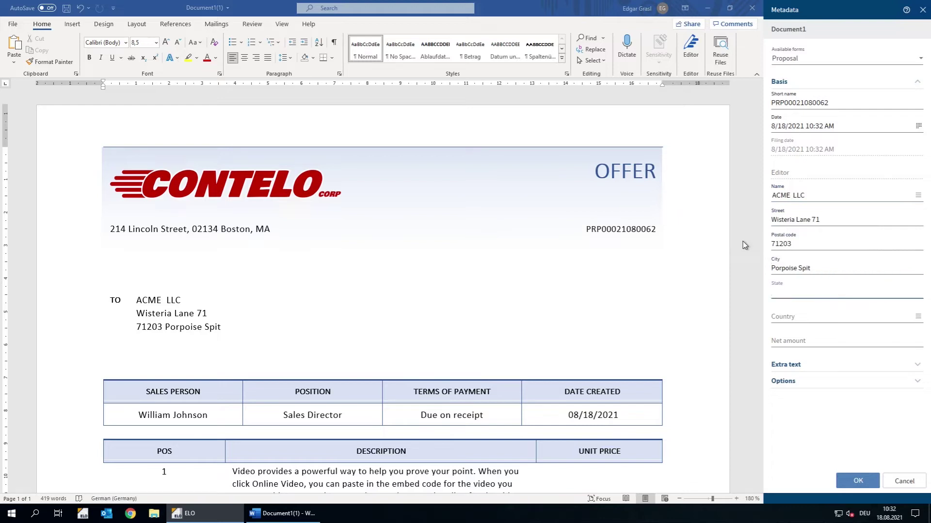
key("Tab")
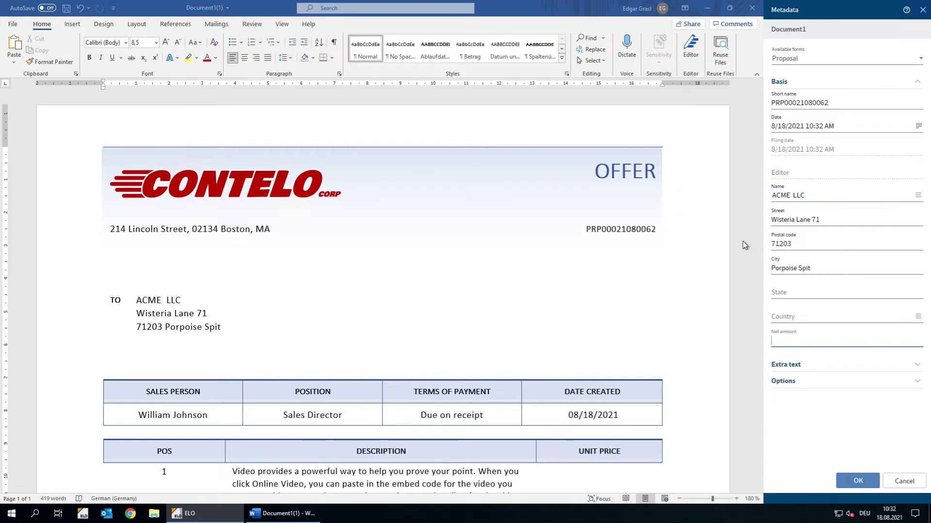
type("1166")
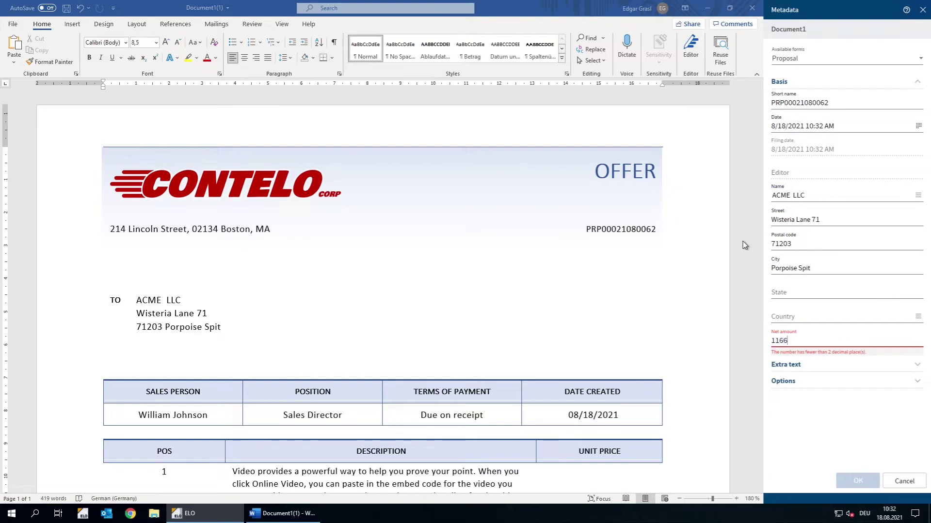
type("35.00")
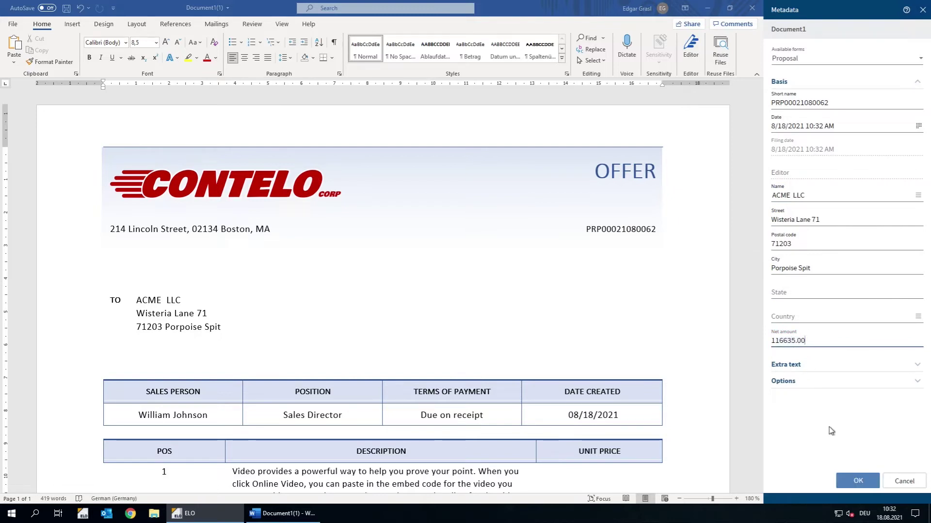
left_click(857, 482)
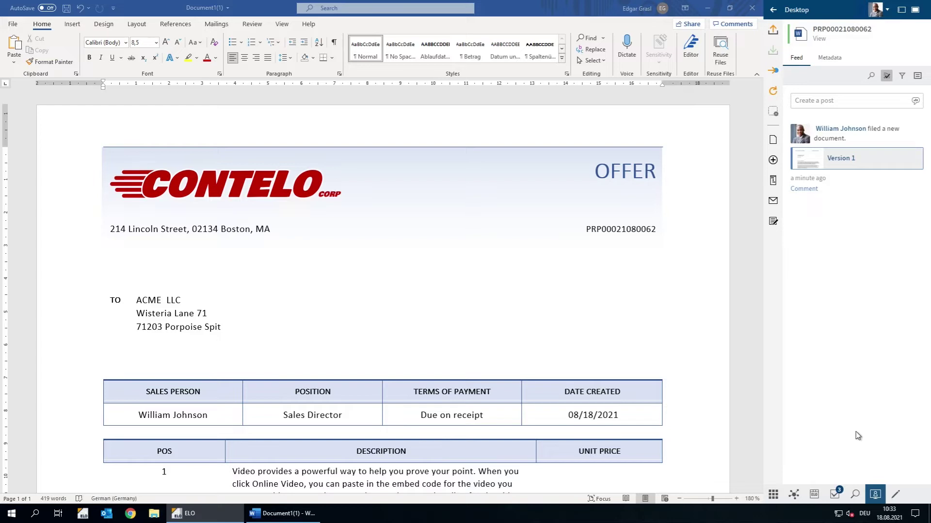
- Close the Word copy of the offer without saving changes
left_click(752, 8)
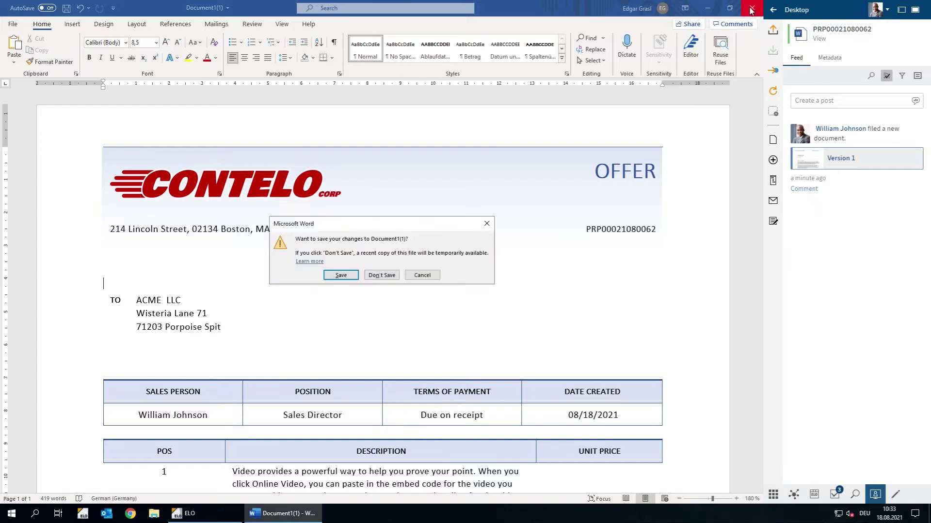
left_click(376, 274)
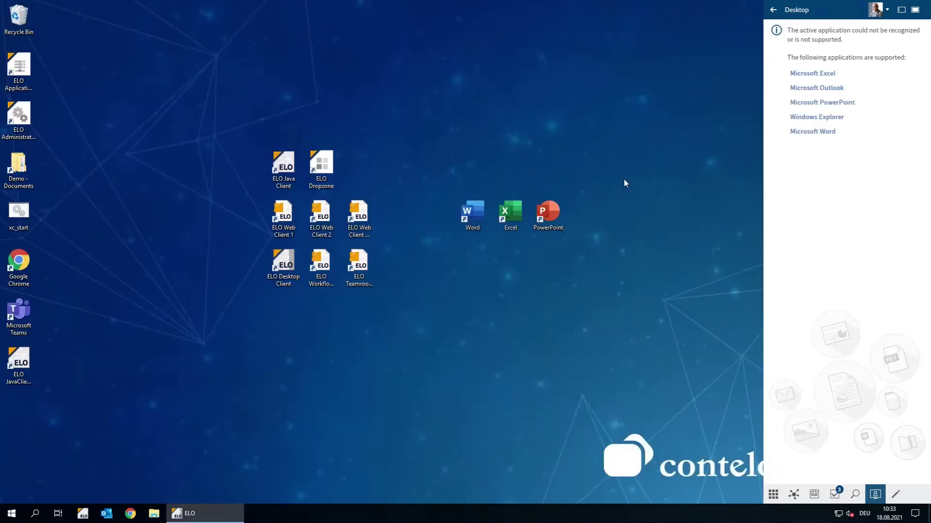
left_click(914, 10)
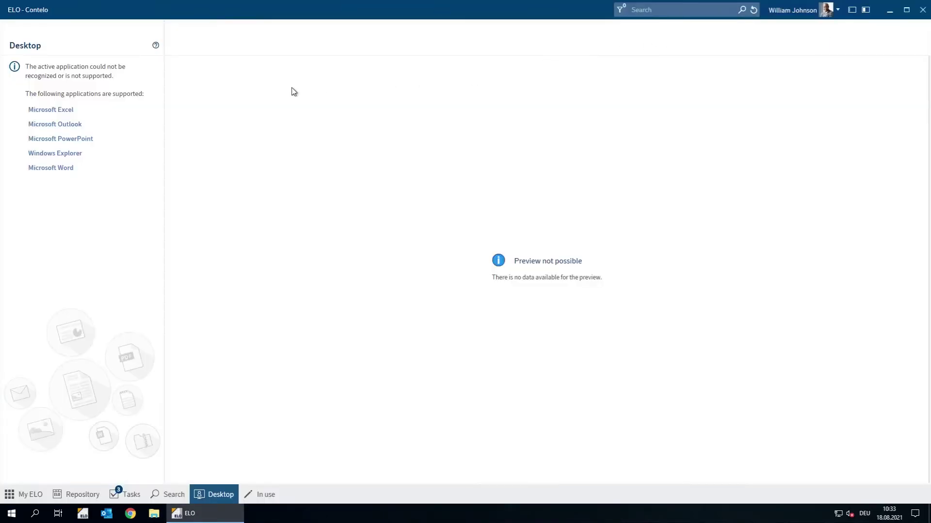
left_click(30, 500)
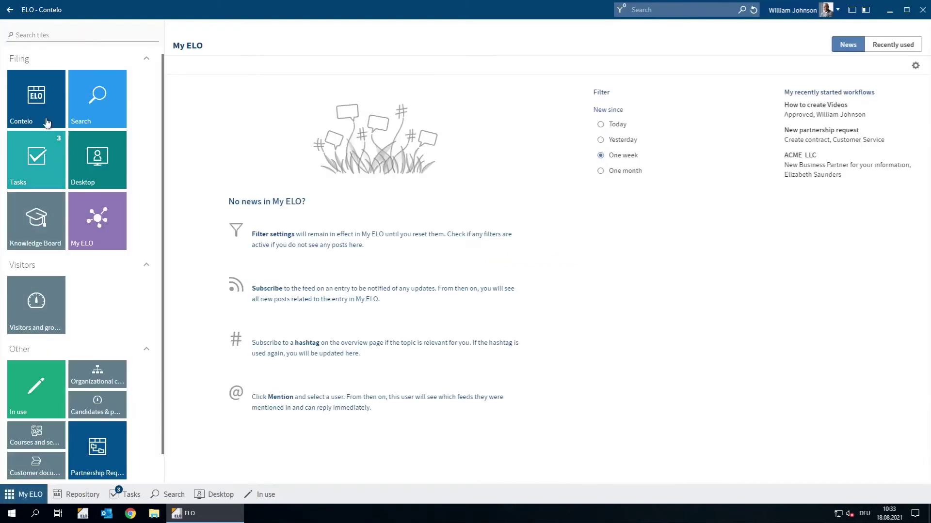
left_click(44, 100)
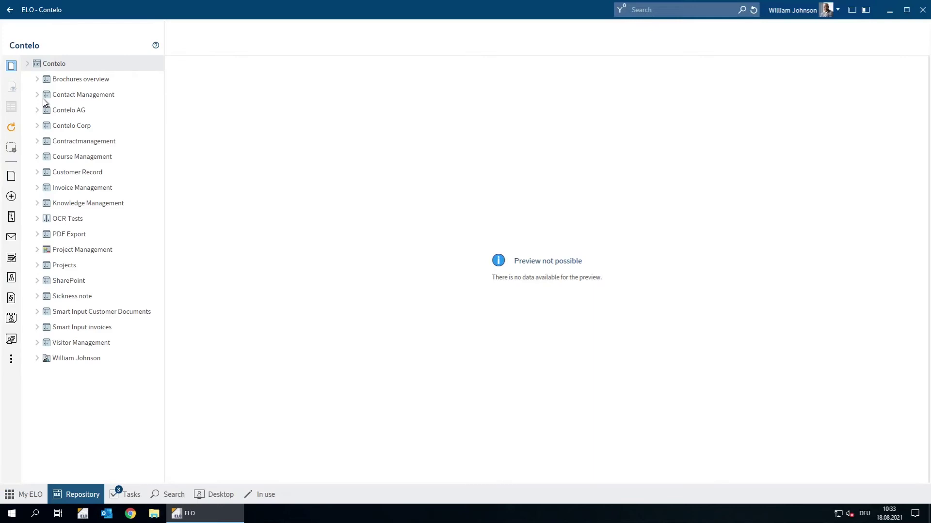
left_click(42, 125)
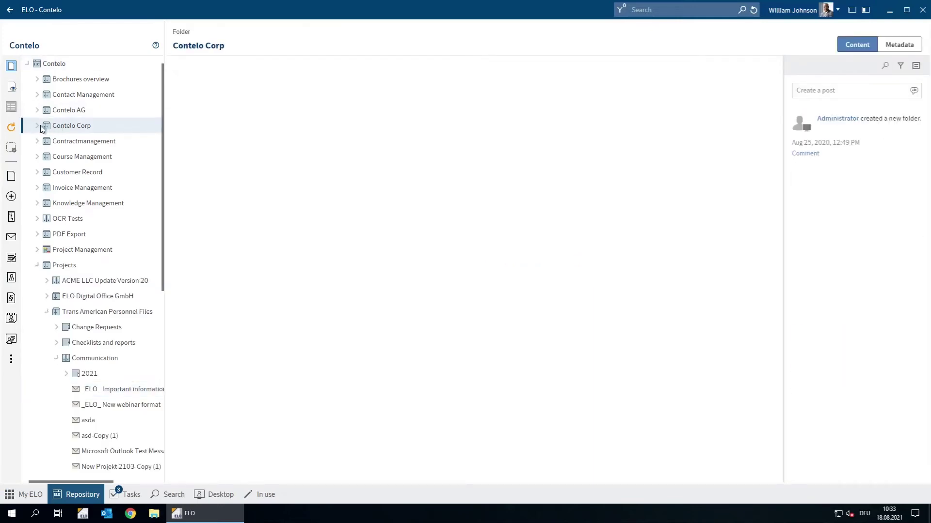
left_click(35, 125)
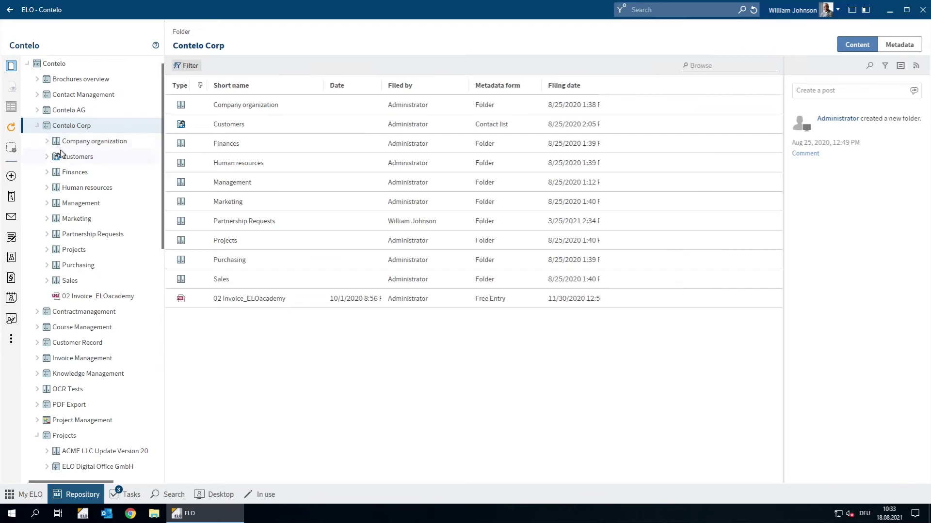
left_click(47, 156)
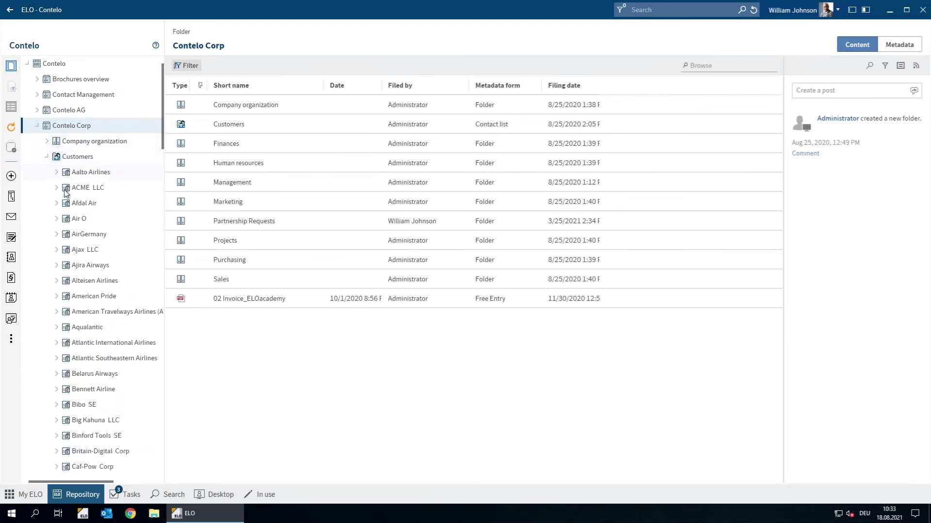
left_click(57, 189)
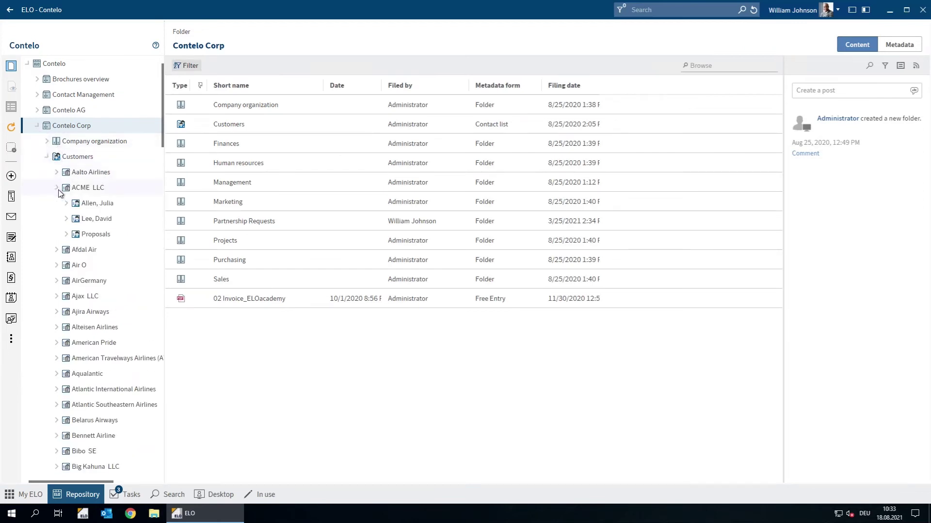
left_click(67, 234)
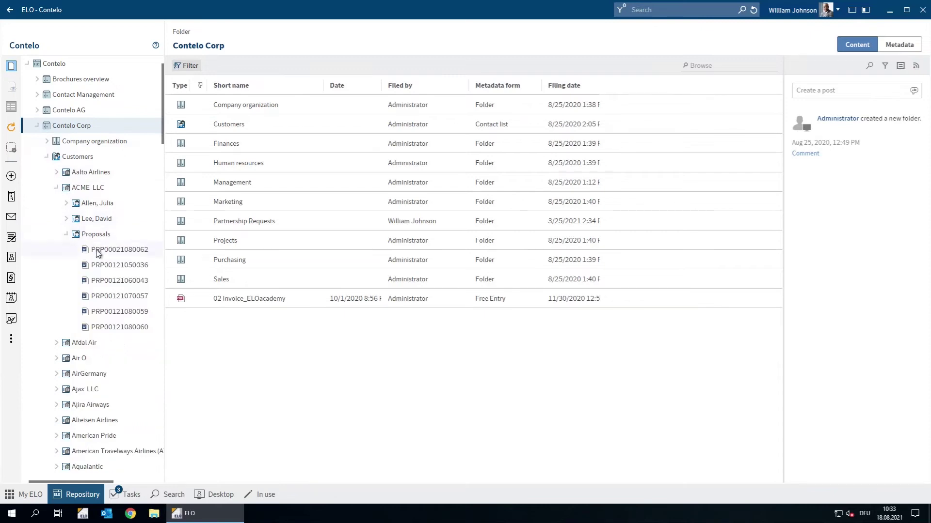
left_click(100, 237)
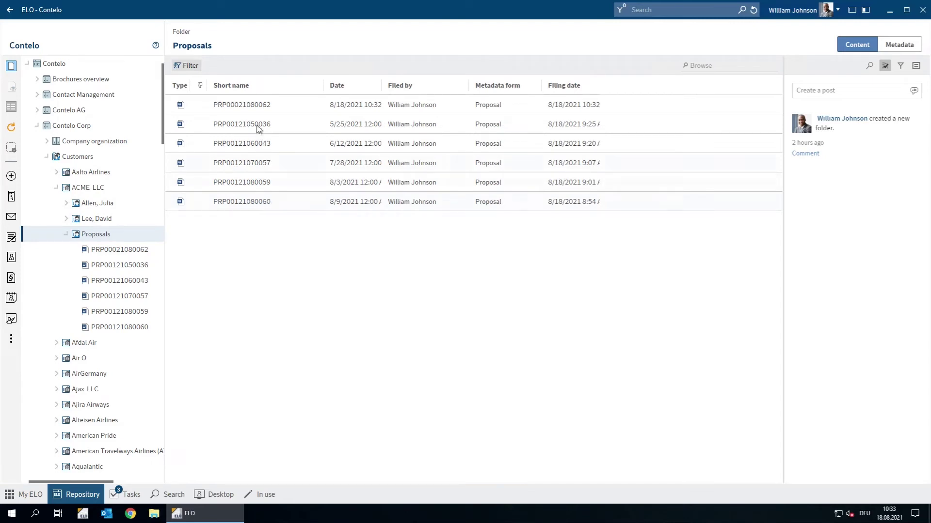
left_click(261, 105)
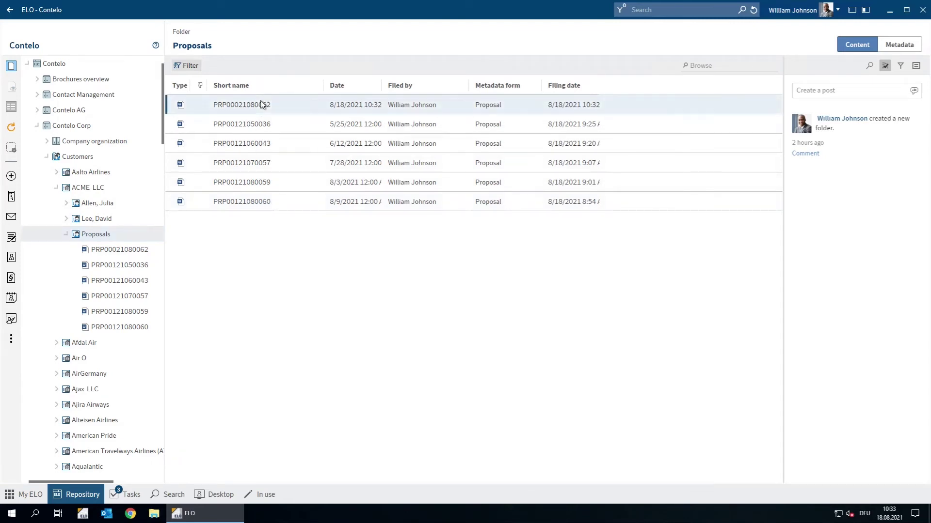
double_click(261, 104)
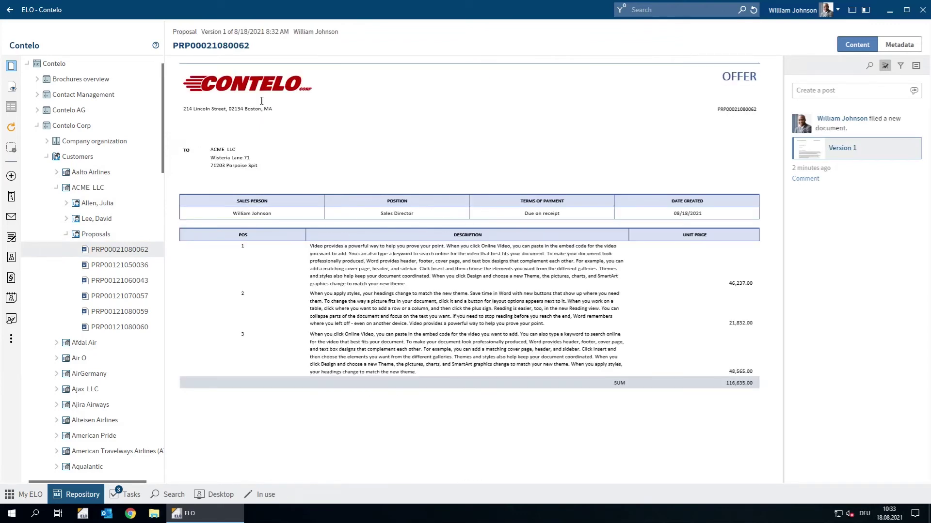
right_click(108, 249)
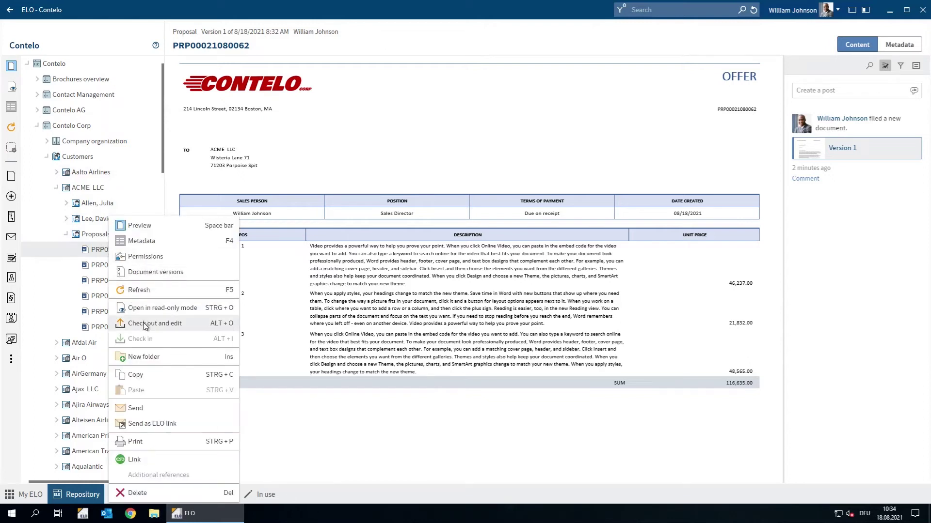
left_click(144, 327)
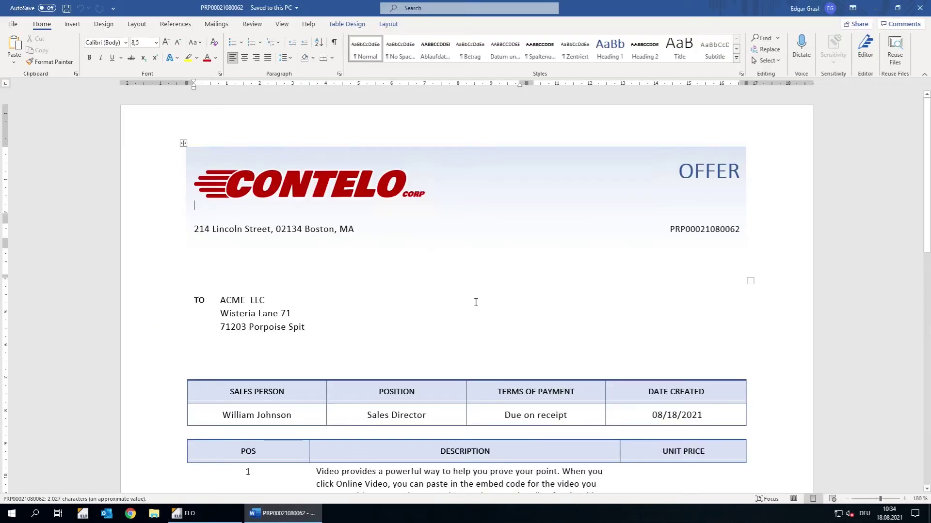
- Change the Date Created from 08/18/2021 to 08/20/2021, save the offer, and close Word
scroll(514, 314, "down", 5)
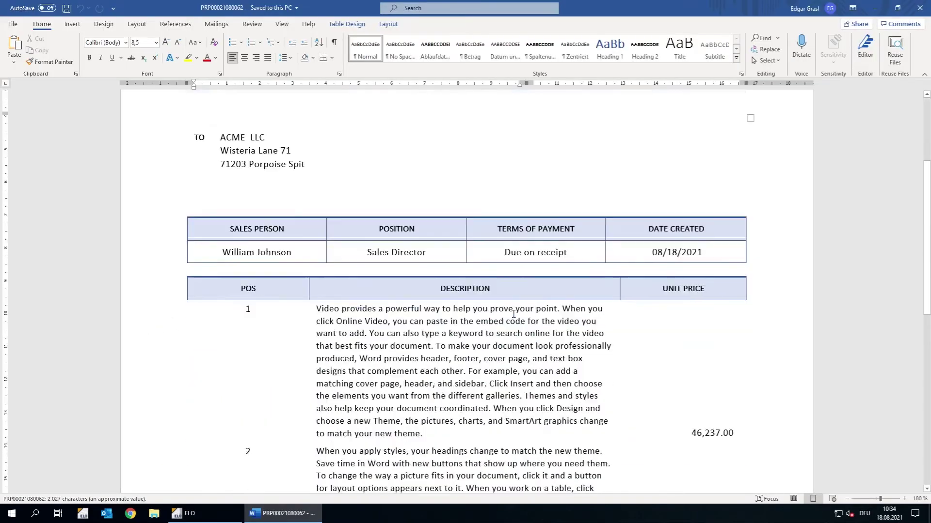
scroll(513, 314, "down", 4)
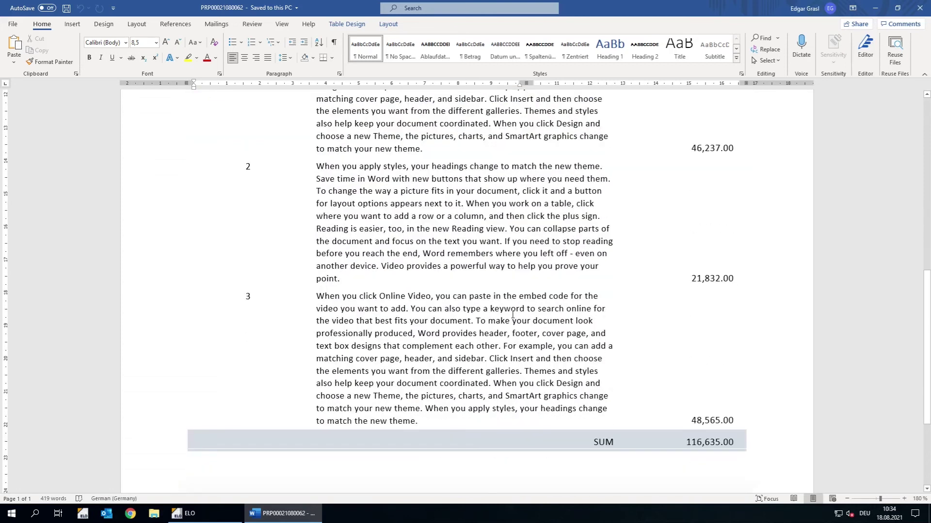
scroll(513, 314, "down", 1)
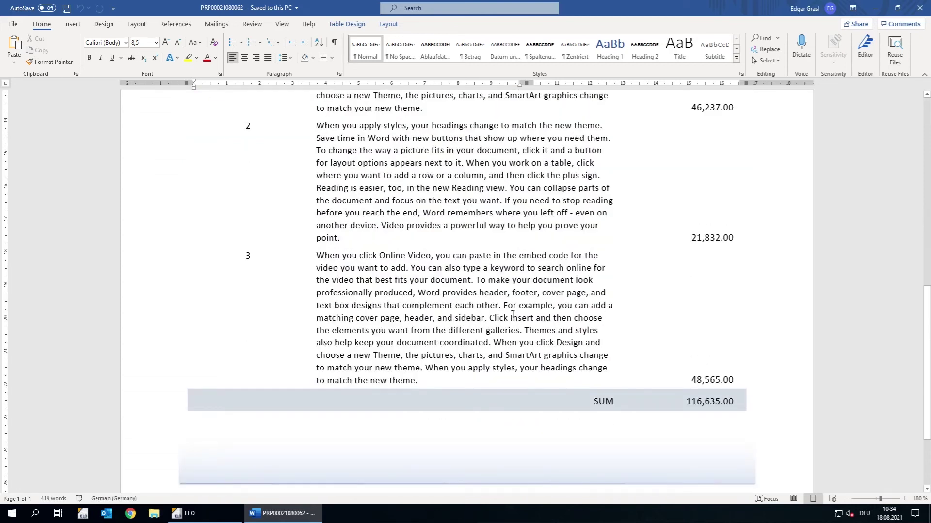
scroll(513, 314, "up", 6)
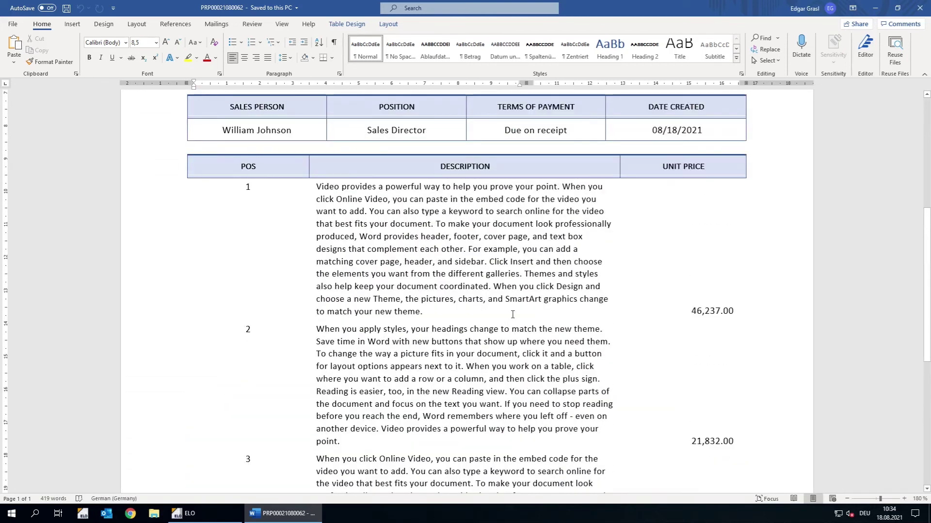
scroll(513, 314, "up", 1)
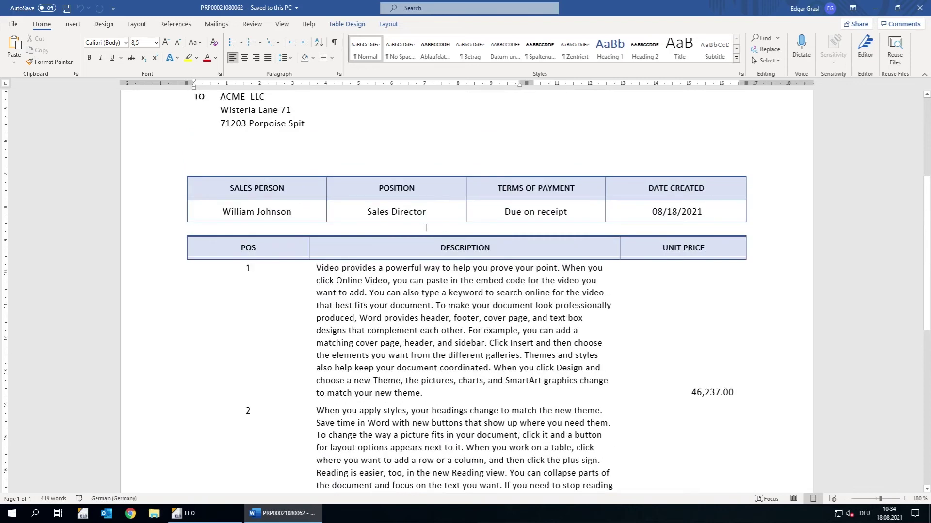
left_click(672, 211)
double_click(672, 212)
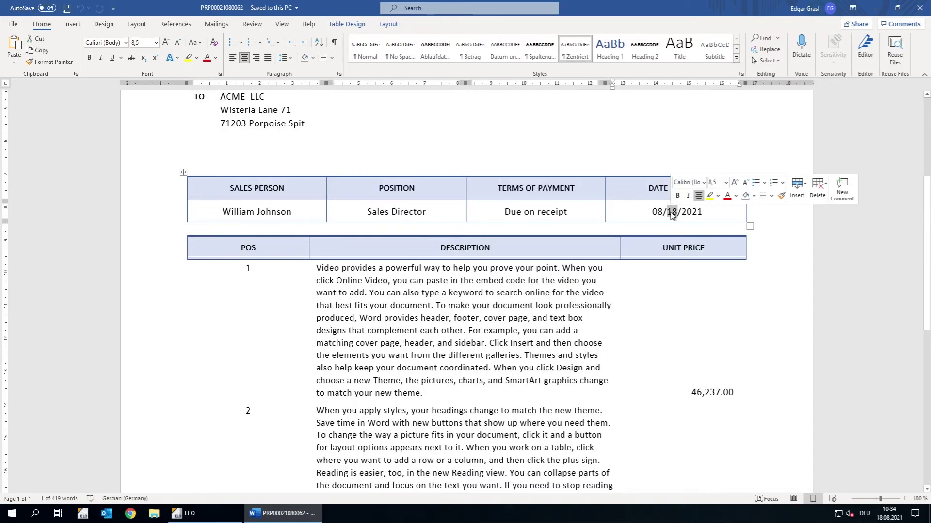
type("20")
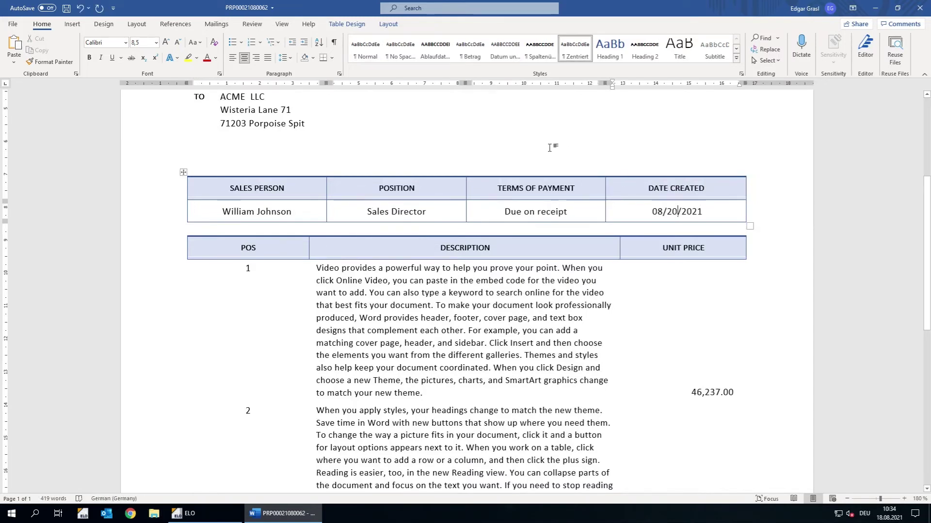
left_click(68, 10)
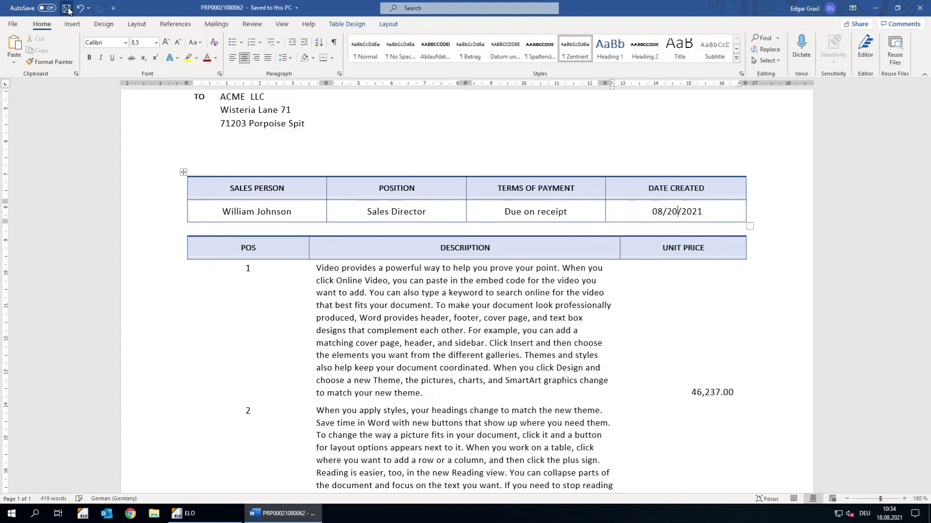
left_click(921, 9)
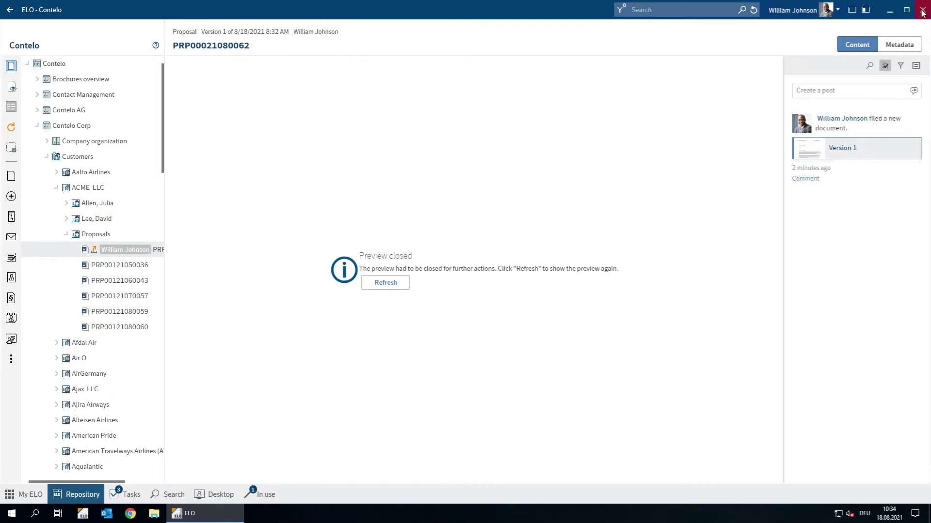
right_click(137, 253)
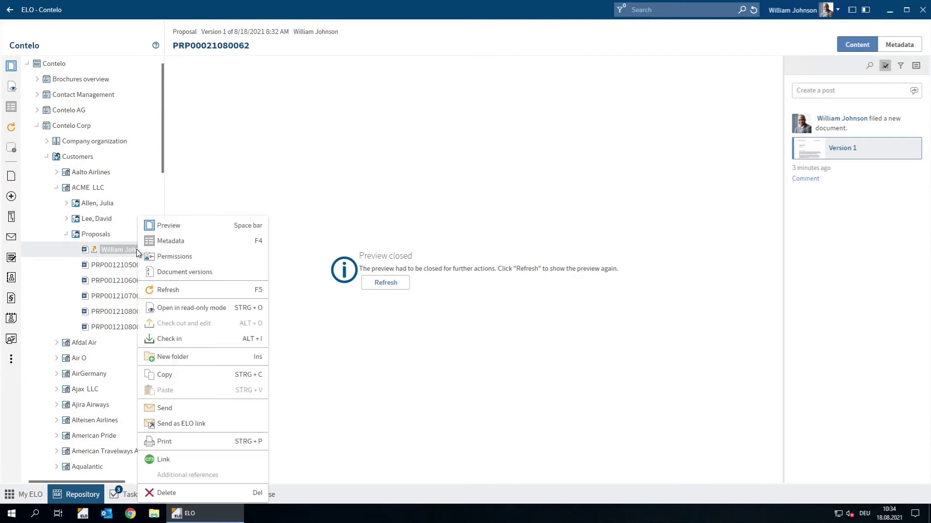
left_click(170, 339)
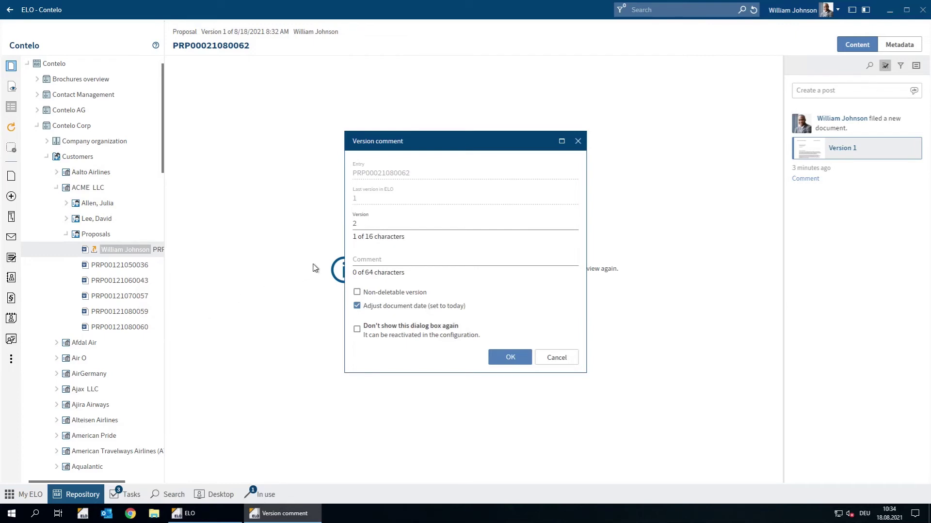
left_click(393, 262)
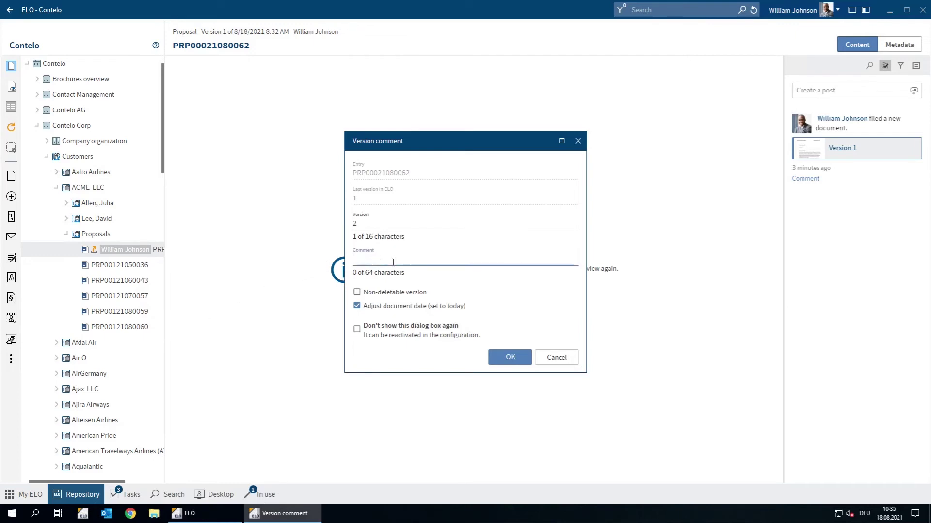
type("Changed Offer Date")
left_click(499, 364)
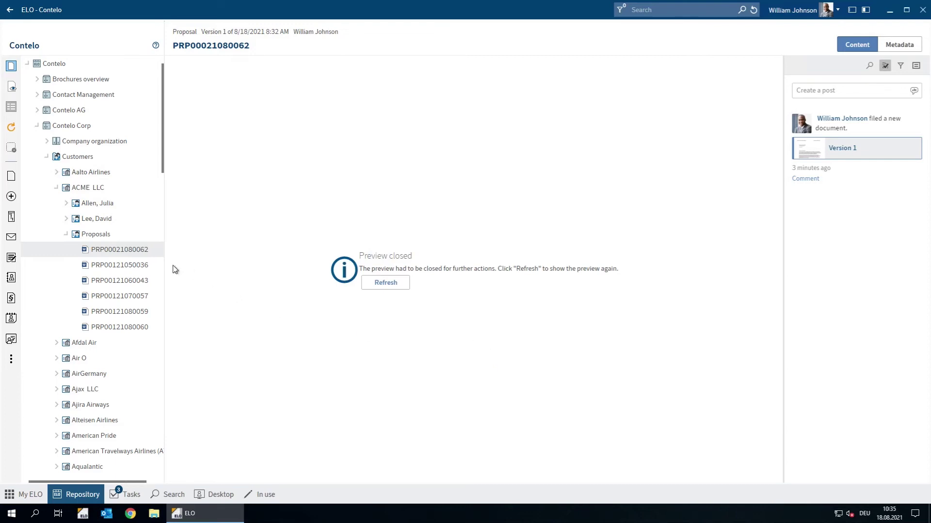
- Refresh the offer preview to show version 2, then return to the My ELO start page
left_click(386, 285)
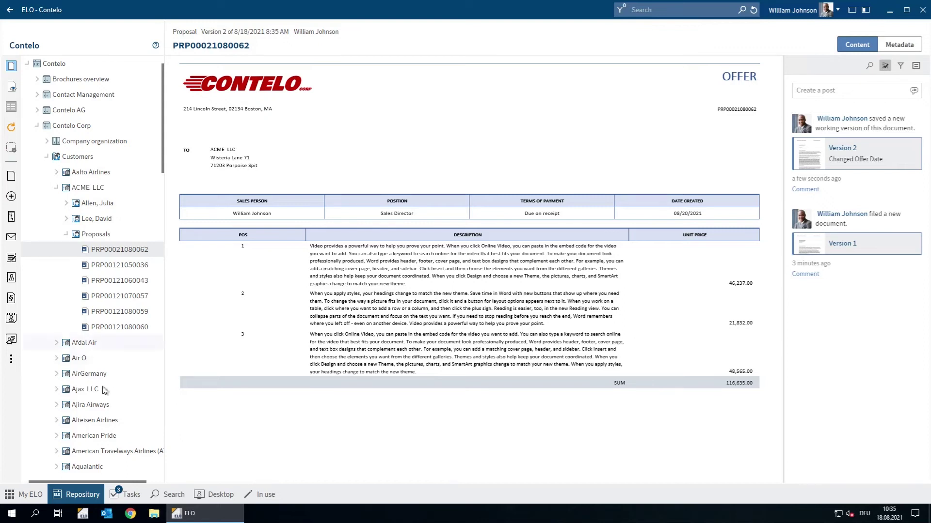
left_click(9, 497)
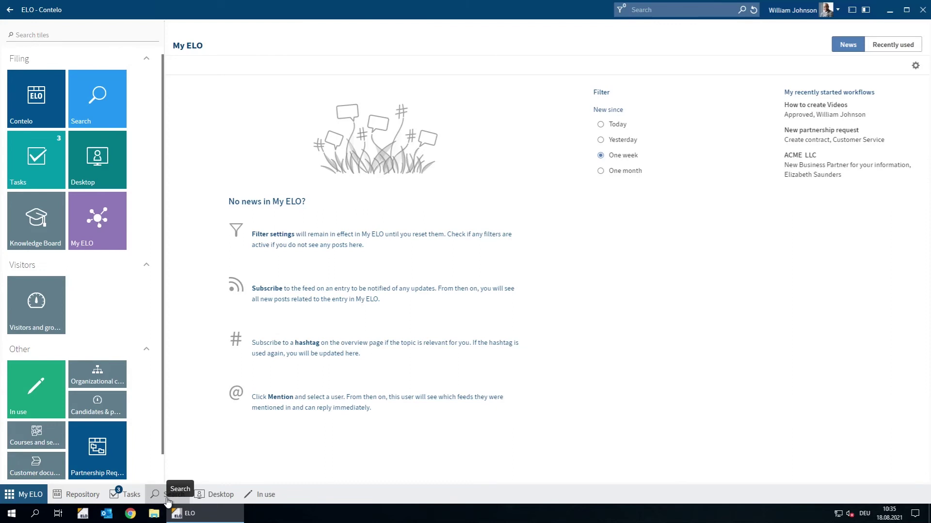
- Open the repository Search view from the My ELO page
left_click(102, 118)
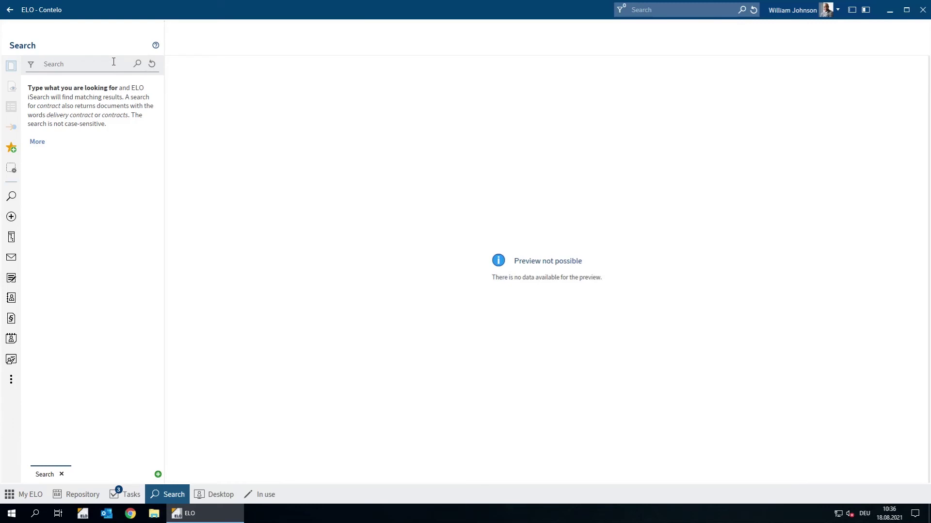
- Search the repository for 'ACME LLC', dismissing the multiple search terms notice
type("ACME LLC")
key("Return")
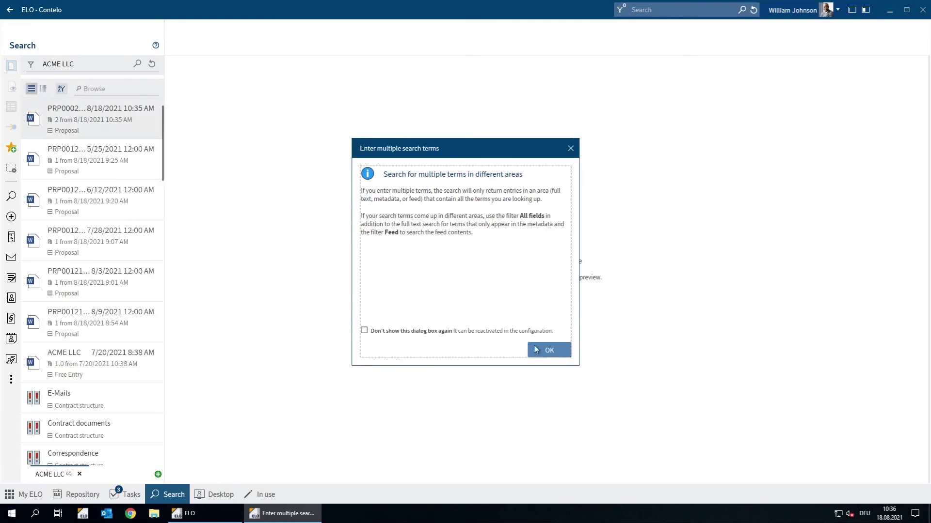
left_click(549, 351)
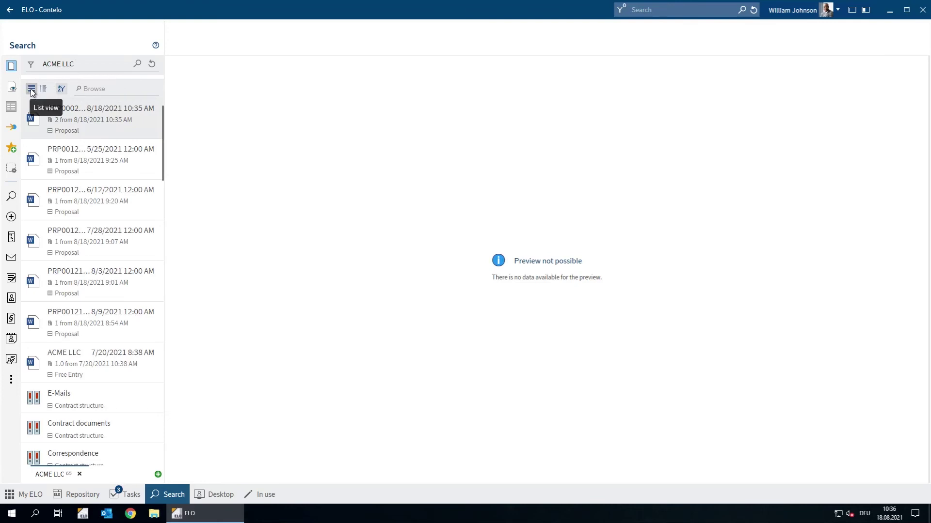
- Filter the ACME LLC results by the Form column to show only Proposal entries
left_click(61, 90)
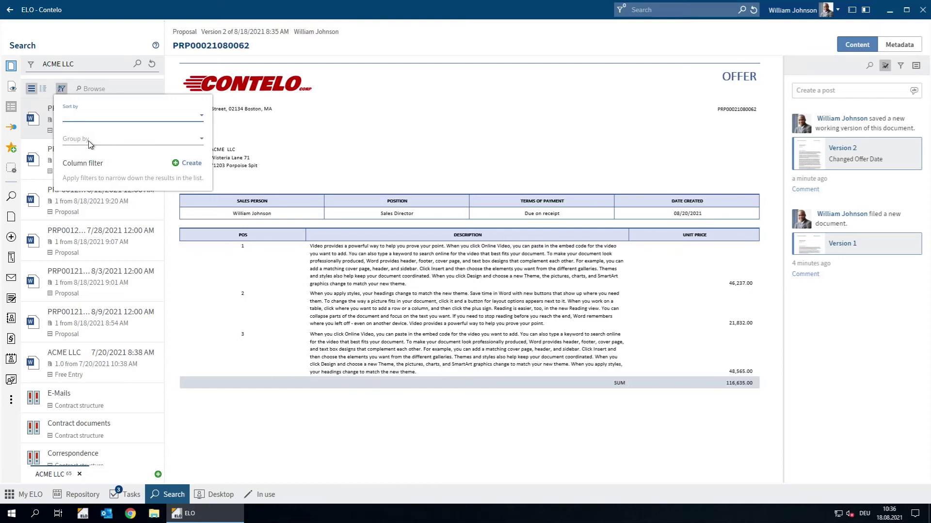
left_click(178, 164)
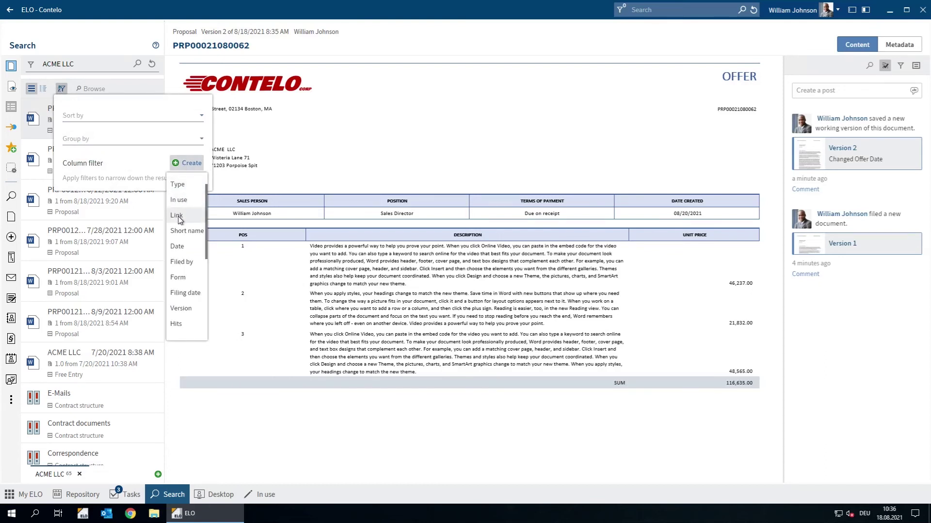
scroll(180, 219, "down", 5)
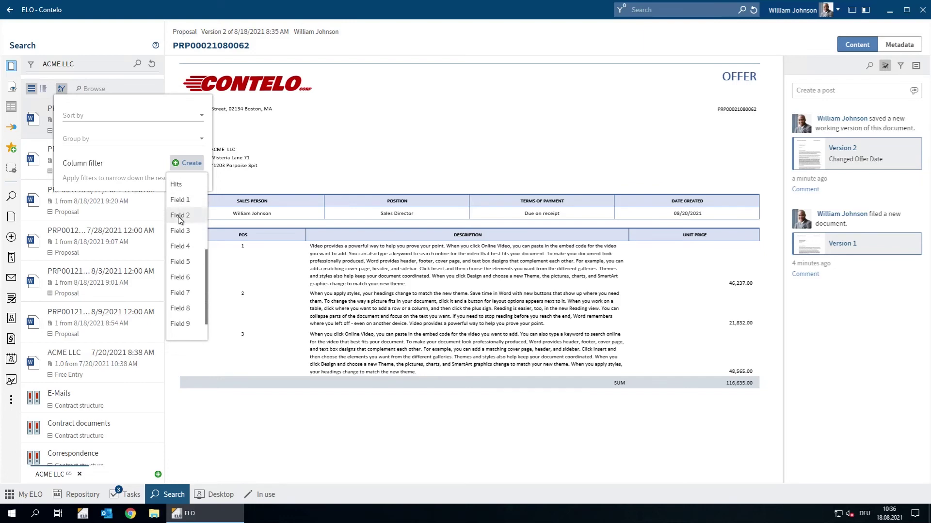
scroll(179, 220, "down", 1)
scroll(180, 220, "up", 6)
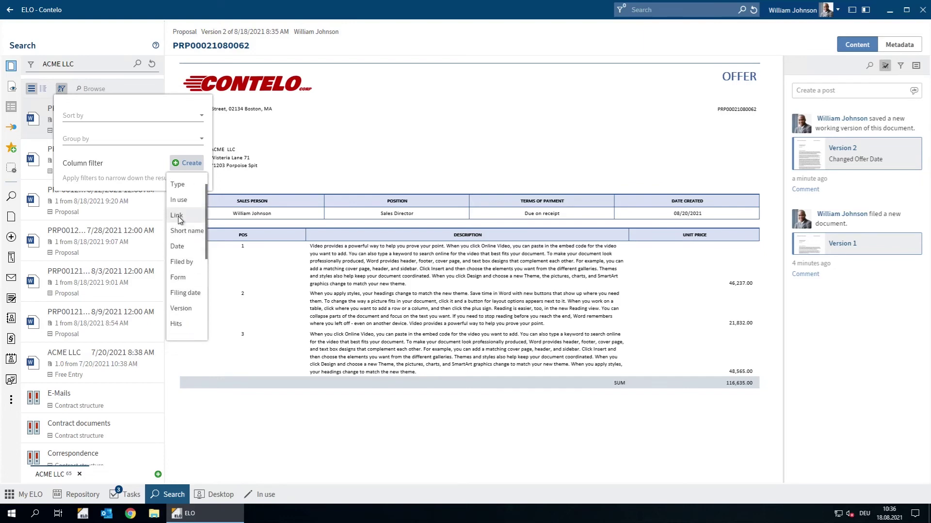
left_click(177, 279)
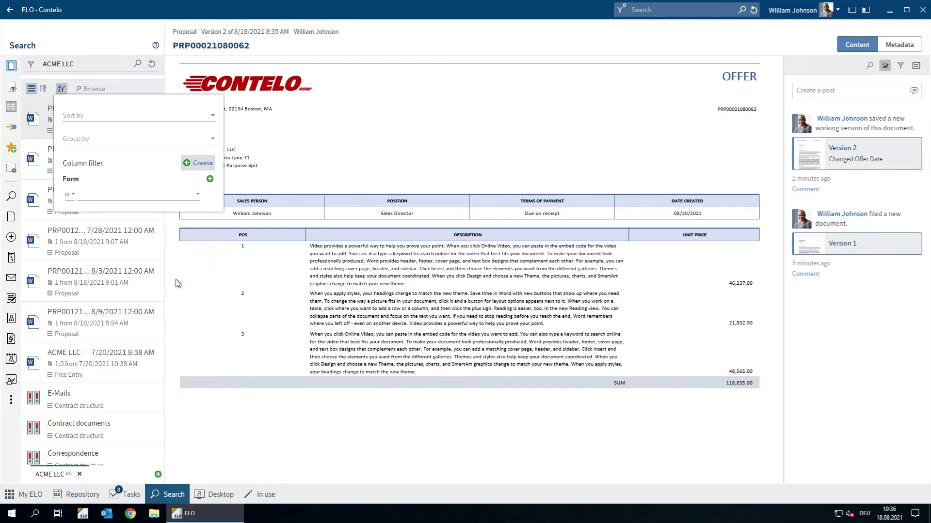
left_click(103, 197)
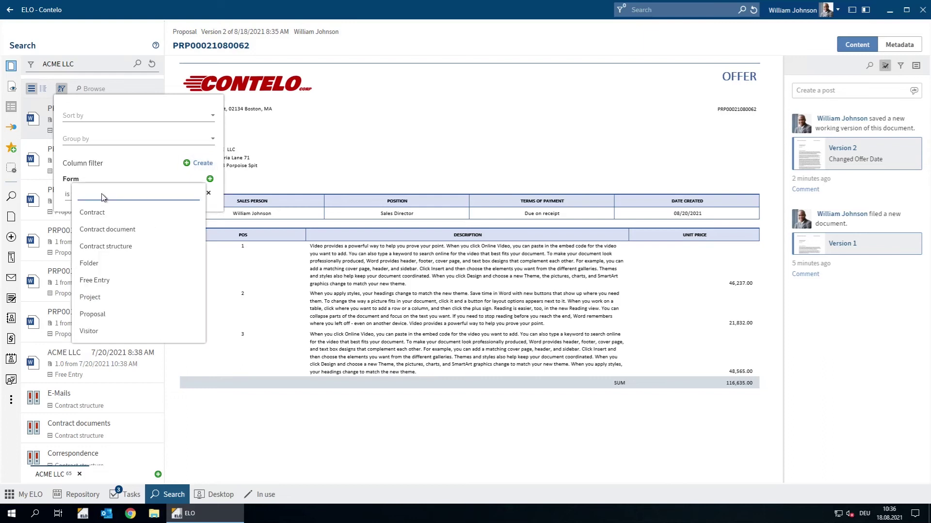
key("Down")
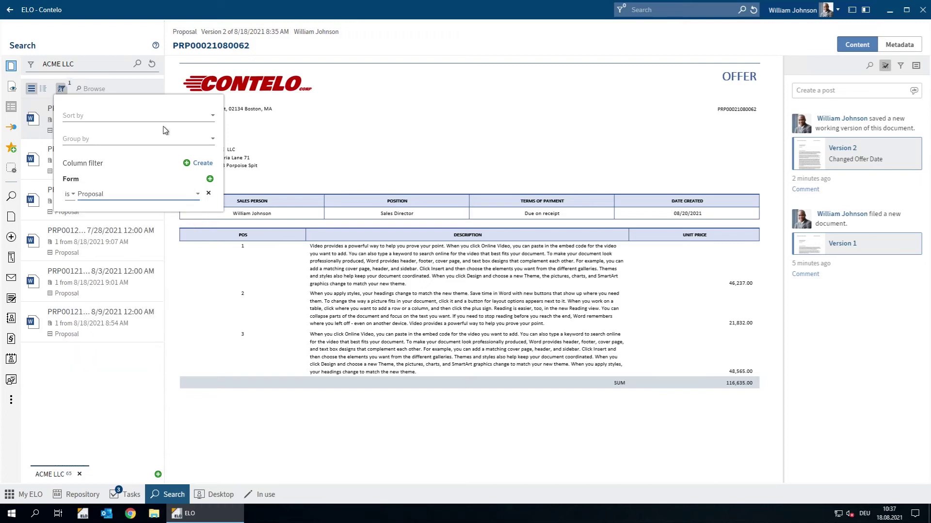
left_click(113, 88)
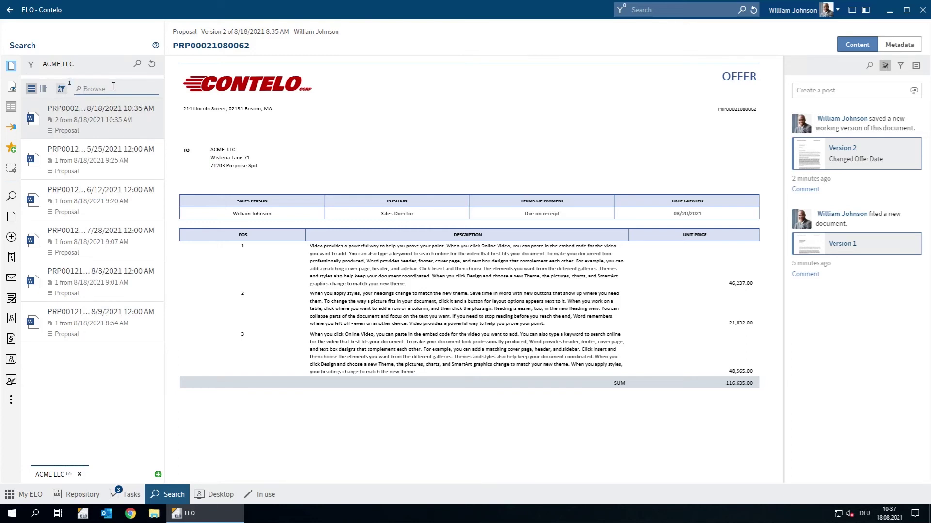
left_click(61, 89)
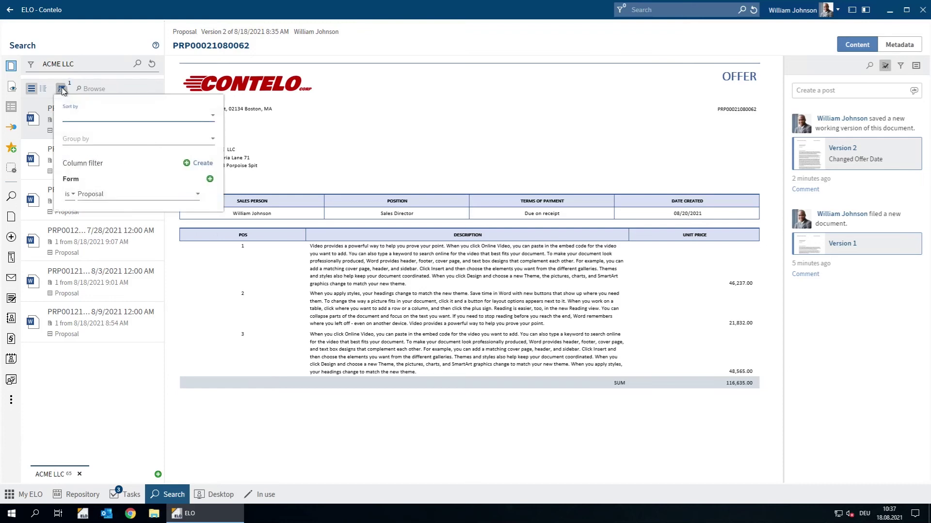
- Add a Date filter set to 'Within past 100 days', leaving six ACME proposals
left_click(201, 163)
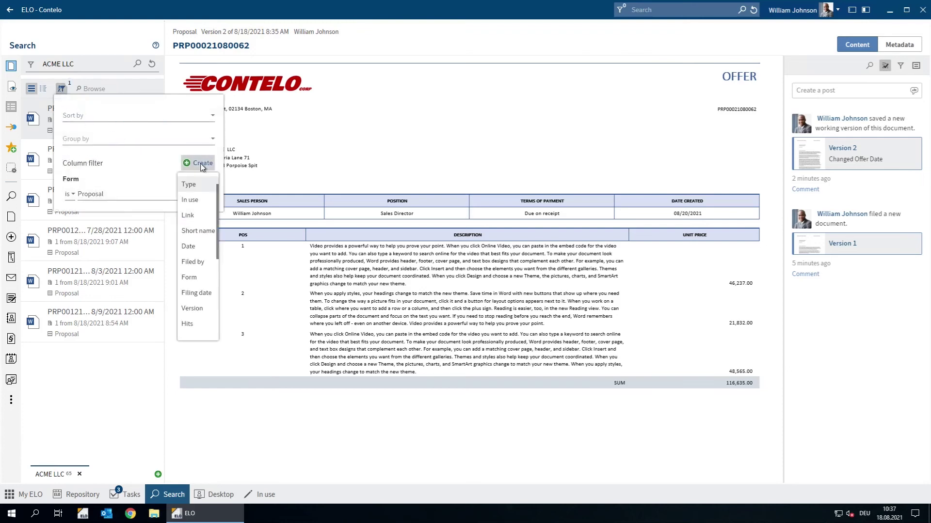
left_click(188, 247)
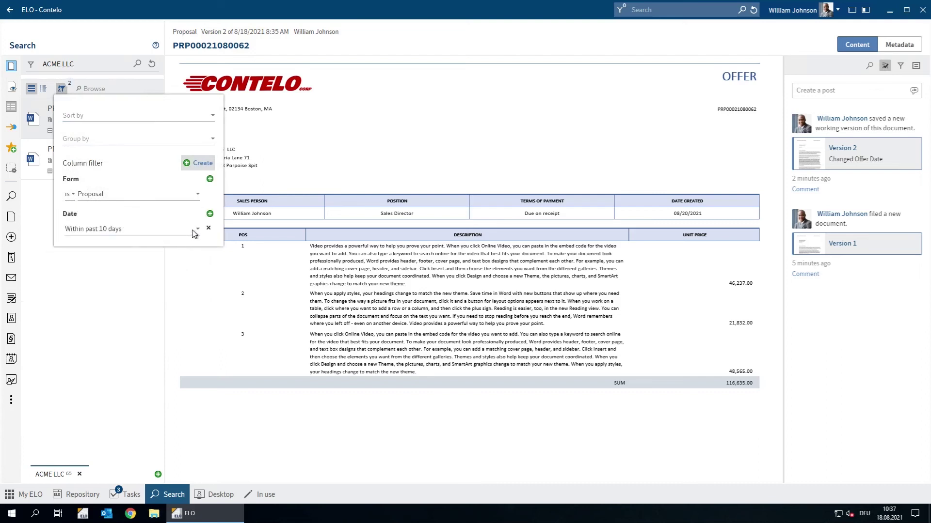
left_click(191, 232)
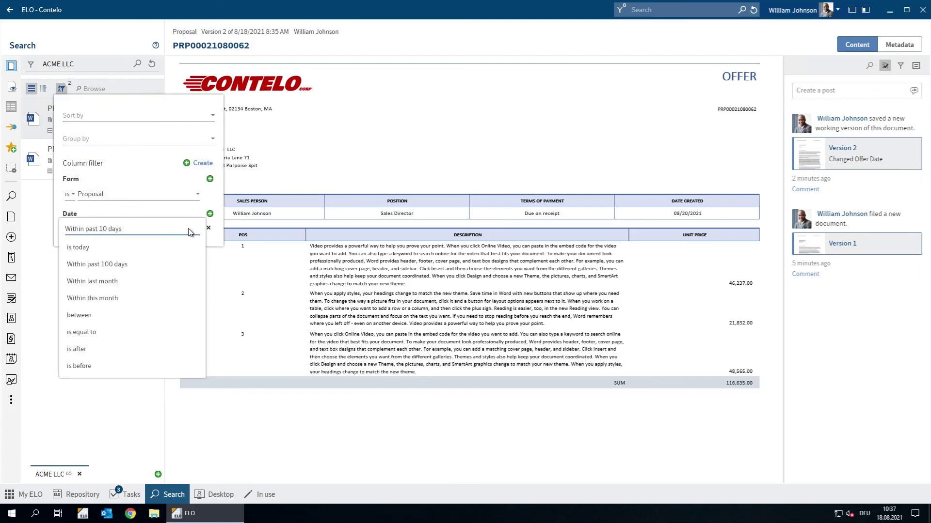
left_click(119, 265)
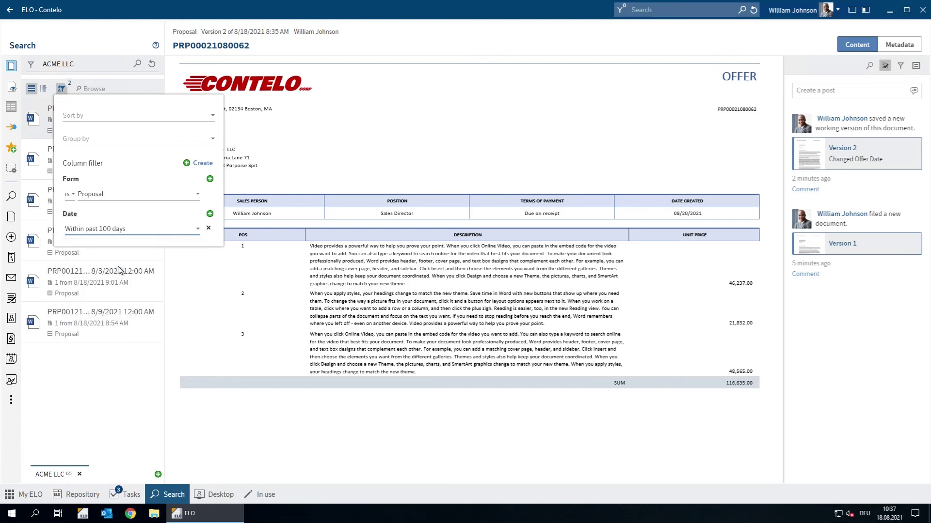
left_click(107, 89)
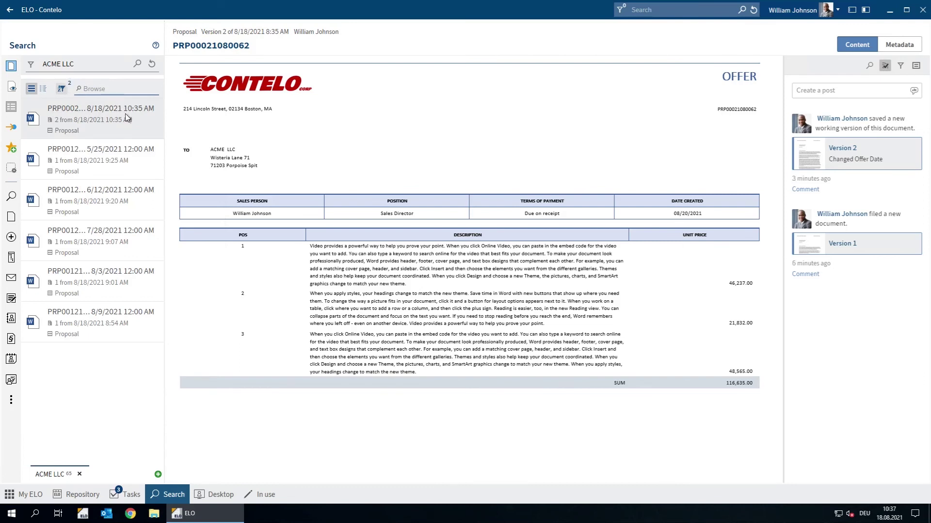
- Preview each filtered ACME offer in turn, from the 5/25/2021 offer through the 8/9/2021 offer
left_click(116, 157)
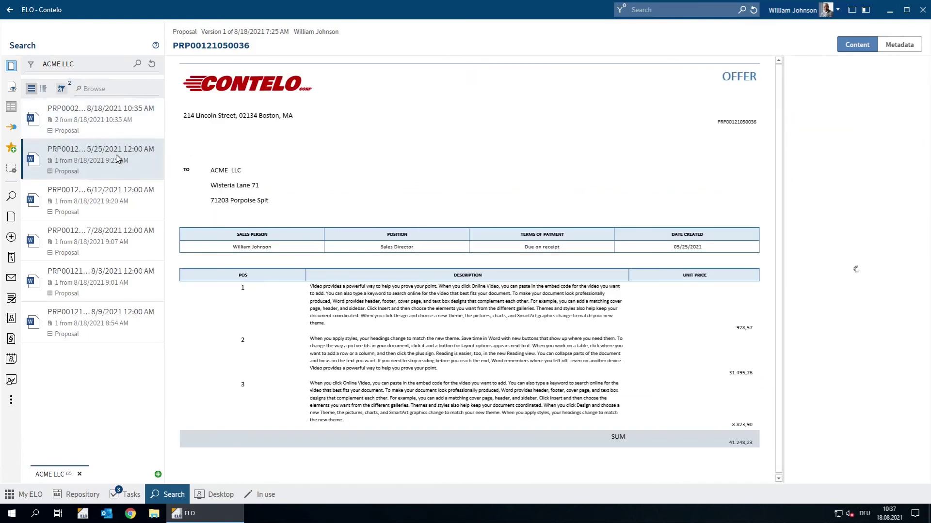
left_click(112, 200)
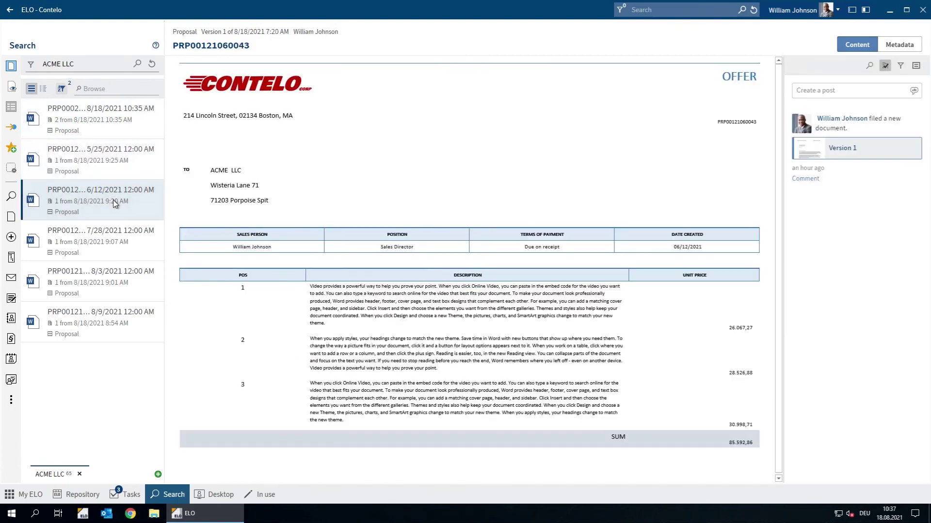
left_click(108, 239)
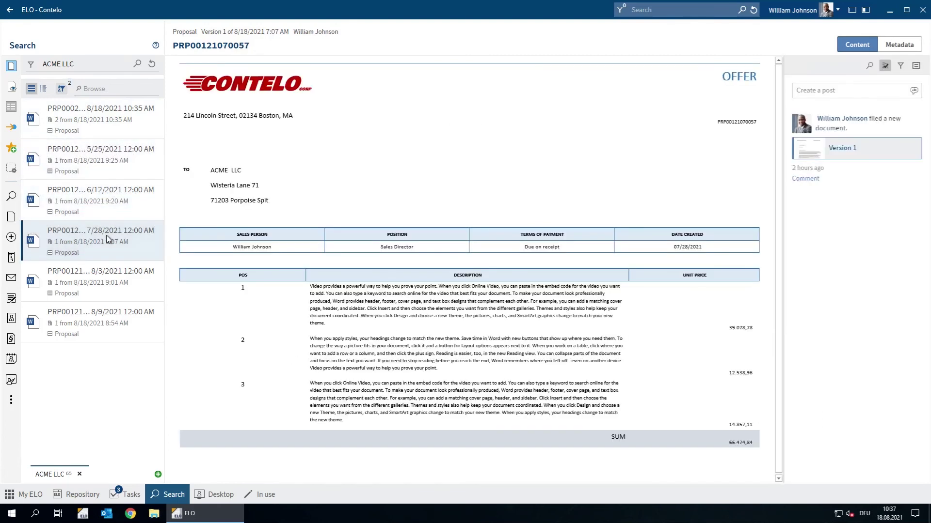
left_click(108, 272)
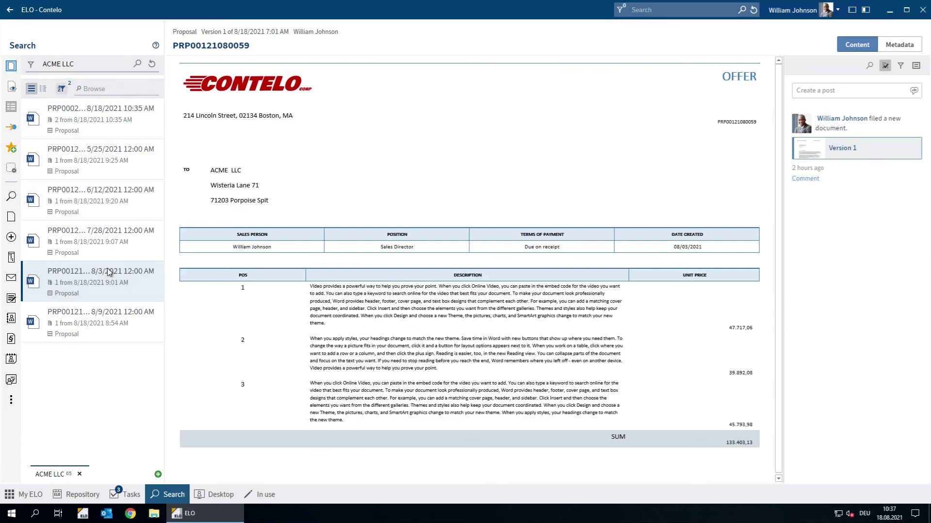
left_click(93, 322)
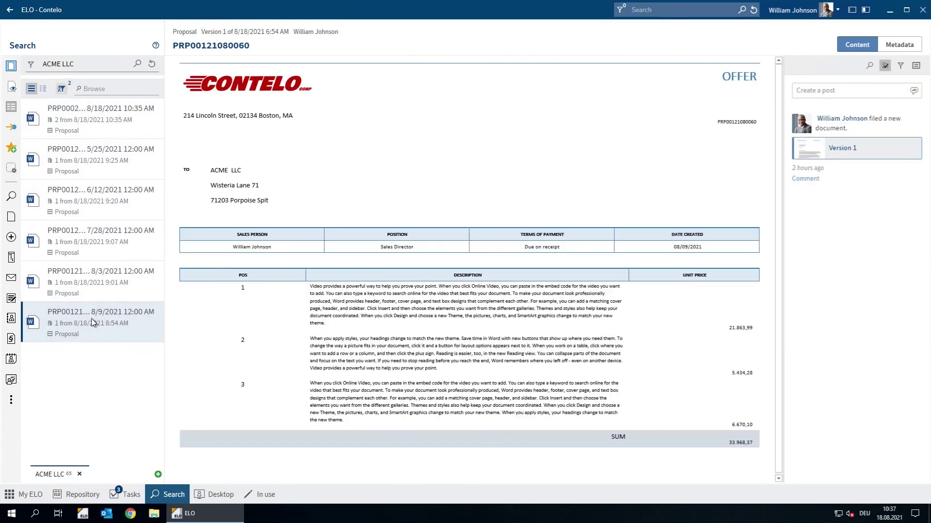